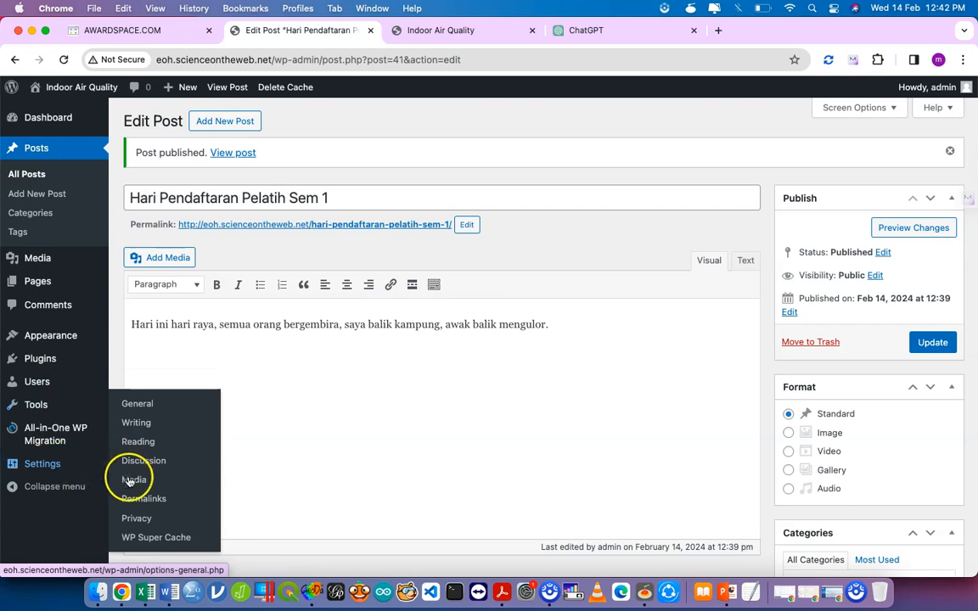
Open the site's Permalink settings to review the permalink structure
click(145, 500)
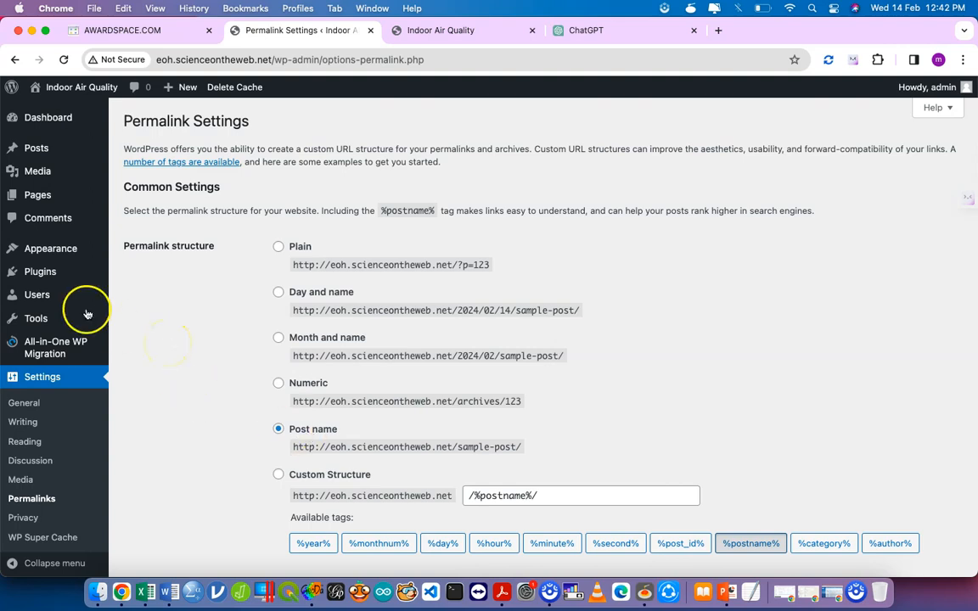
Search the plugins available to add for "seo", and install and activate Yoast SEO
mouse_move(58, 272)
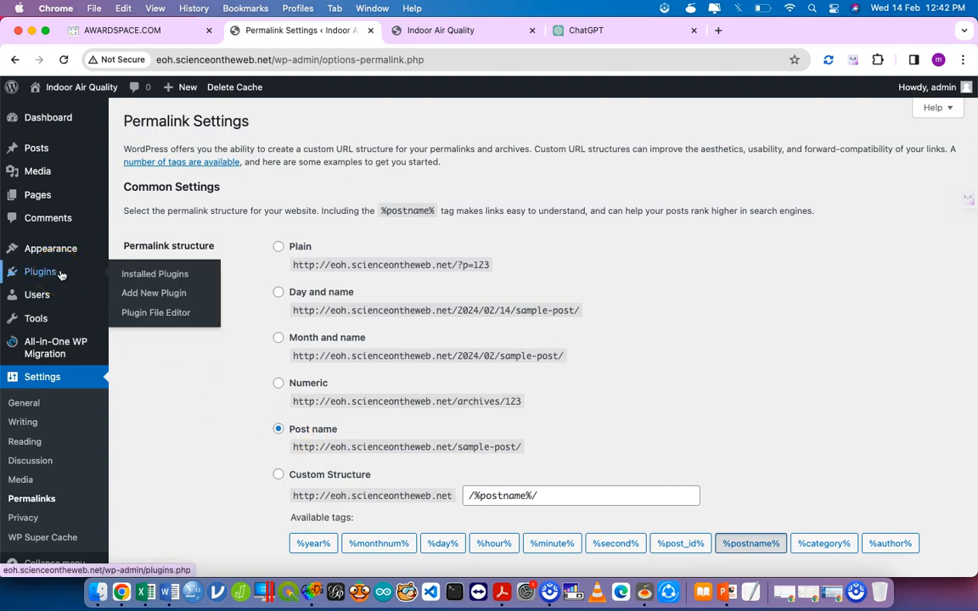
click(146, 275)
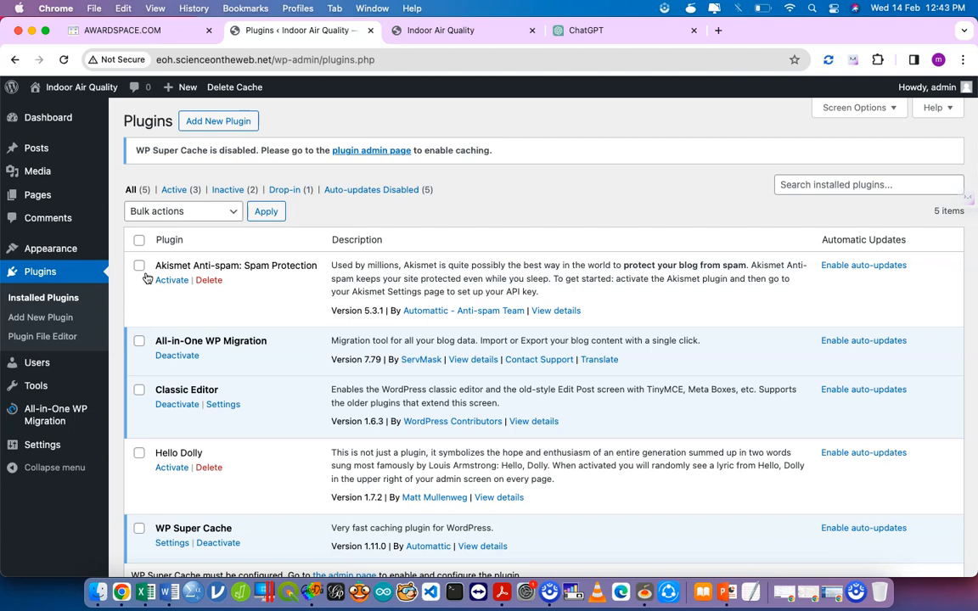
click(212, 128)
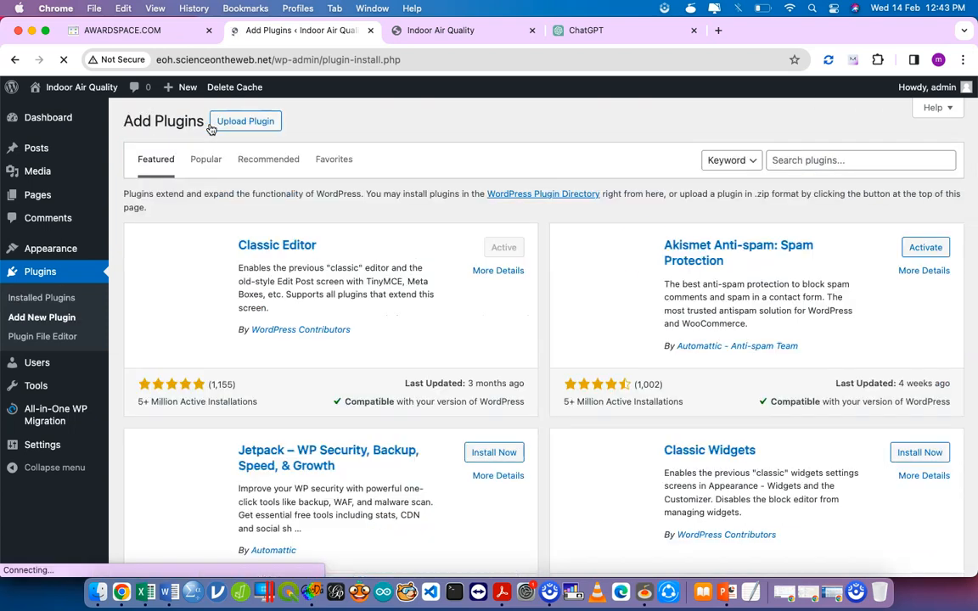
click(820, 159)
text(seo)
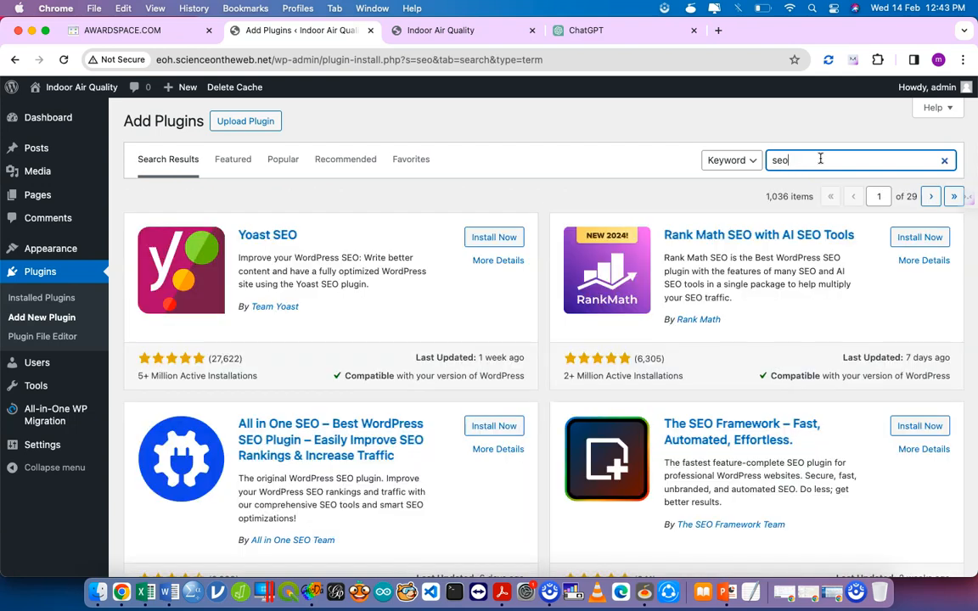
click(498, 236)
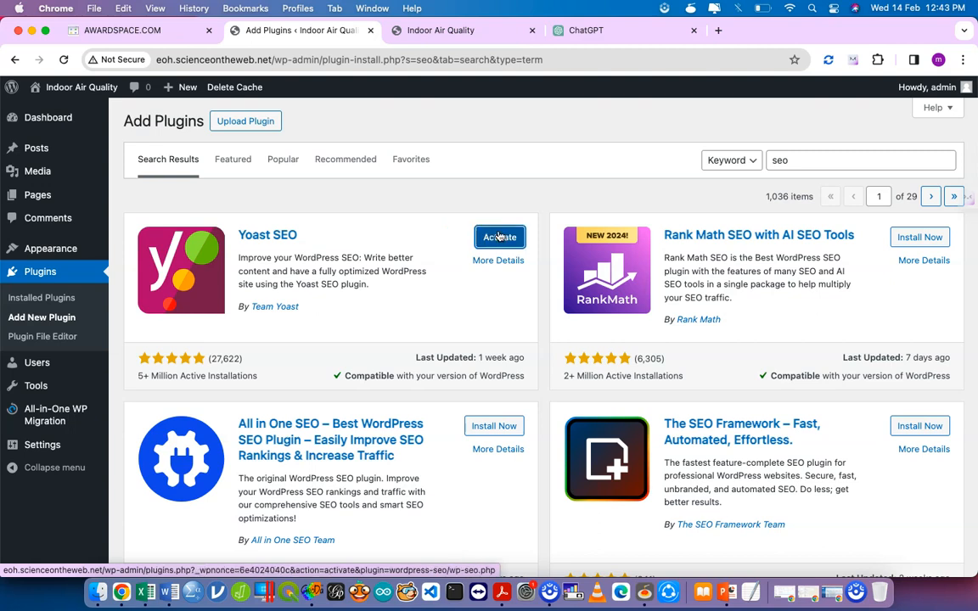
click(499, 237)
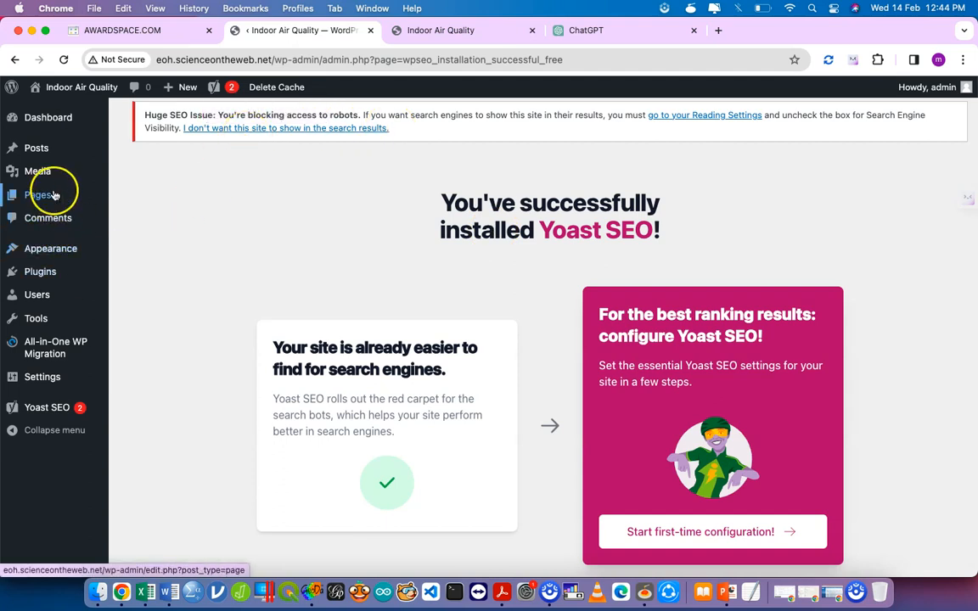
Search the plugins available to add for "google site tag"
mouse_move(57, 195)
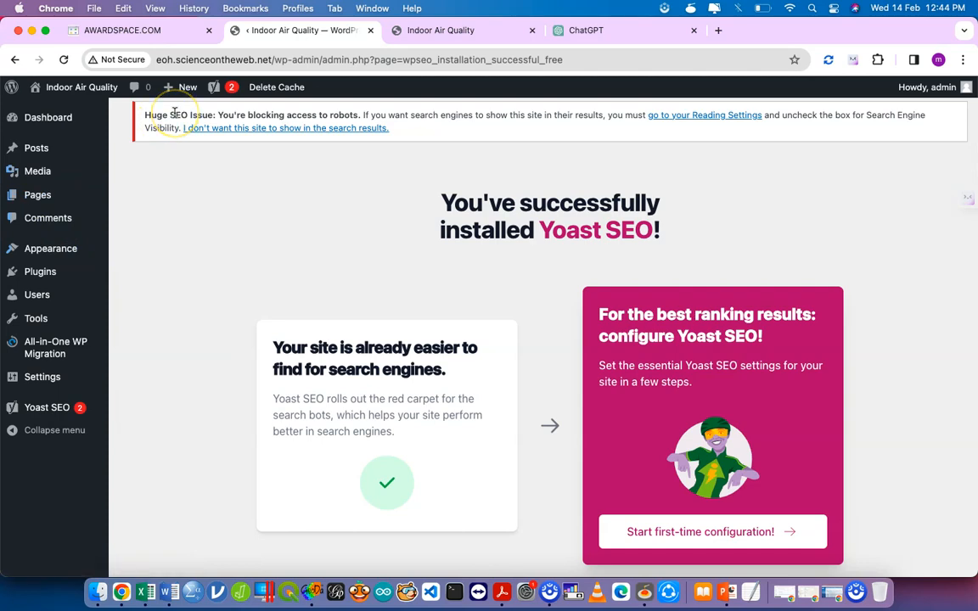
mouse_move(52, 284)
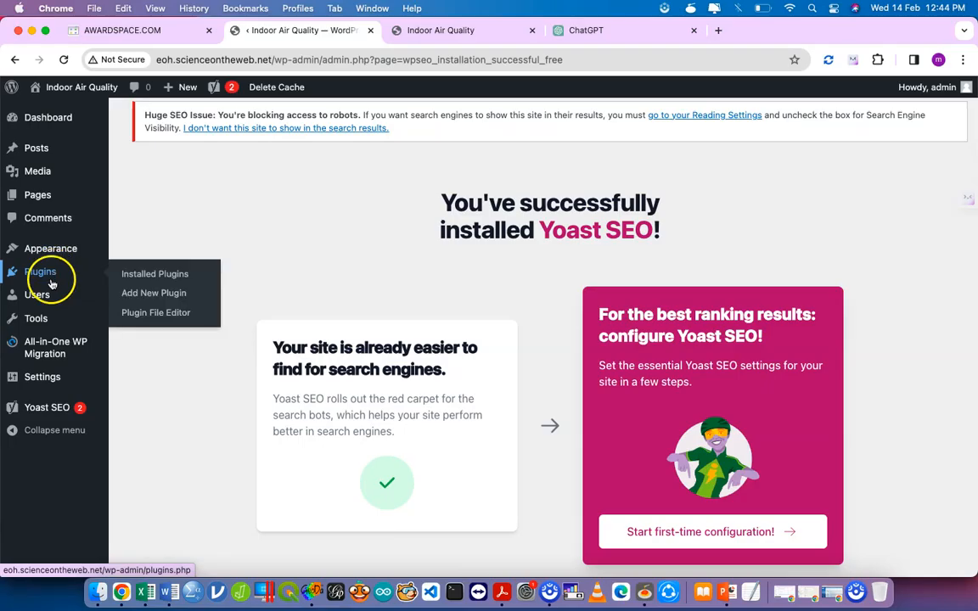
click(154, 276)
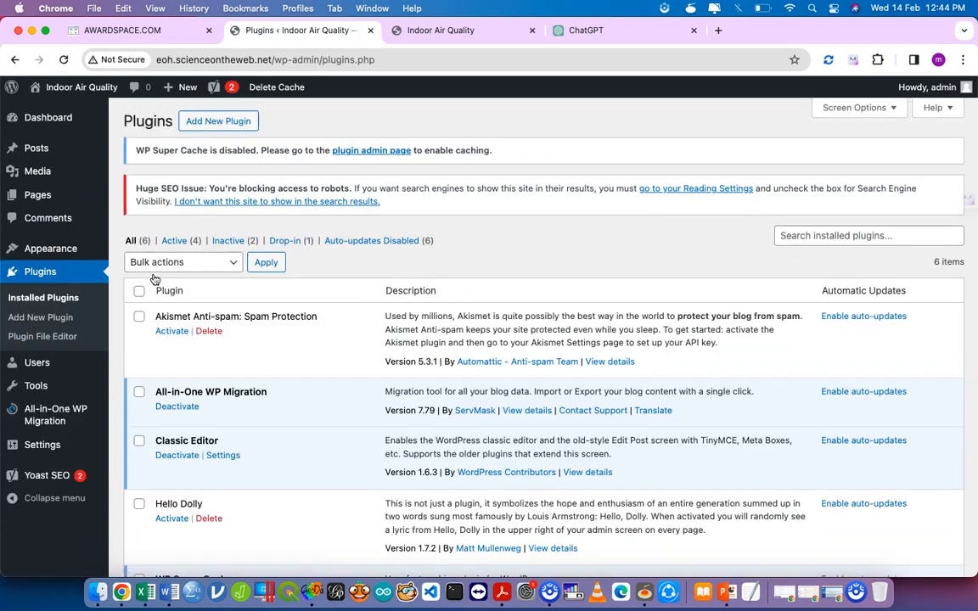
click(218, 124)
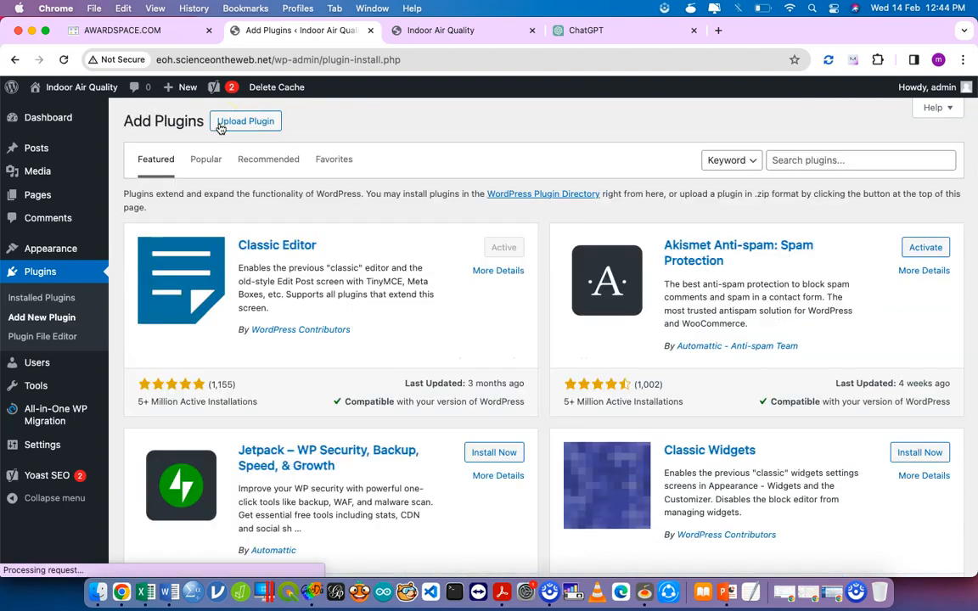
click(817, 159)
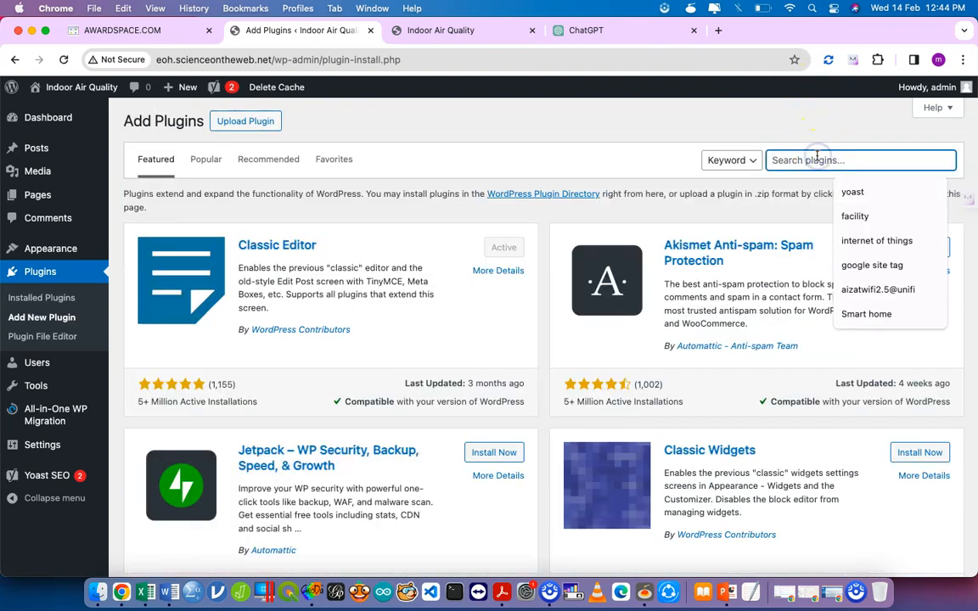
text(g)
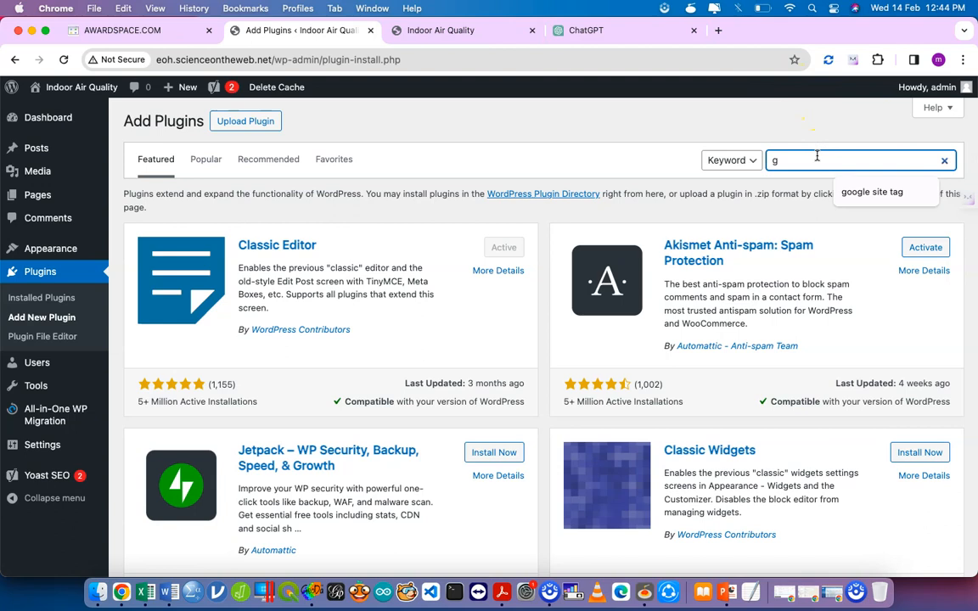
text(oogle)
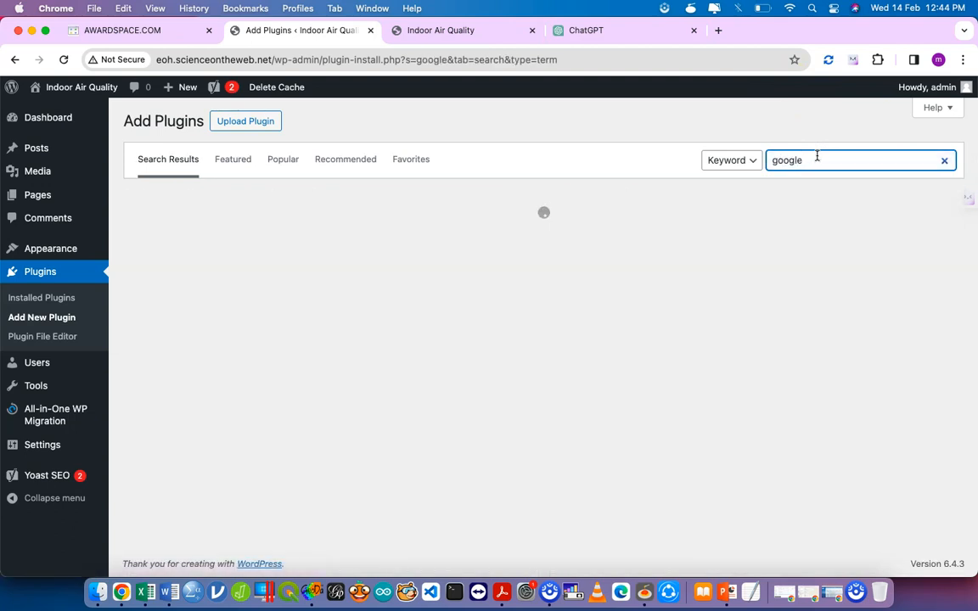
text( site tag)
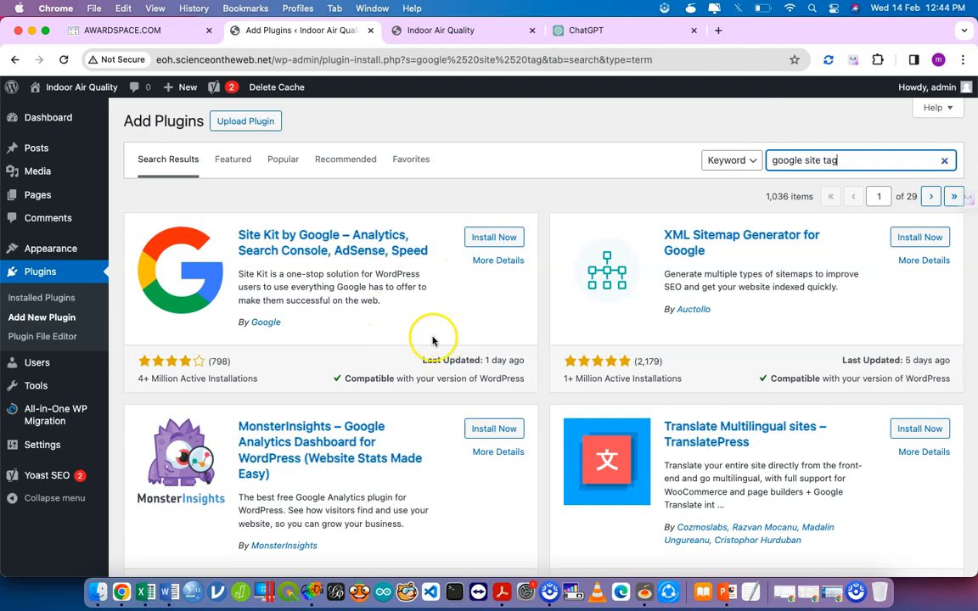
Find WP Global Site Tag by Digital Apps among the search results, and install and activate it
scroll(410, 348, down, 4)
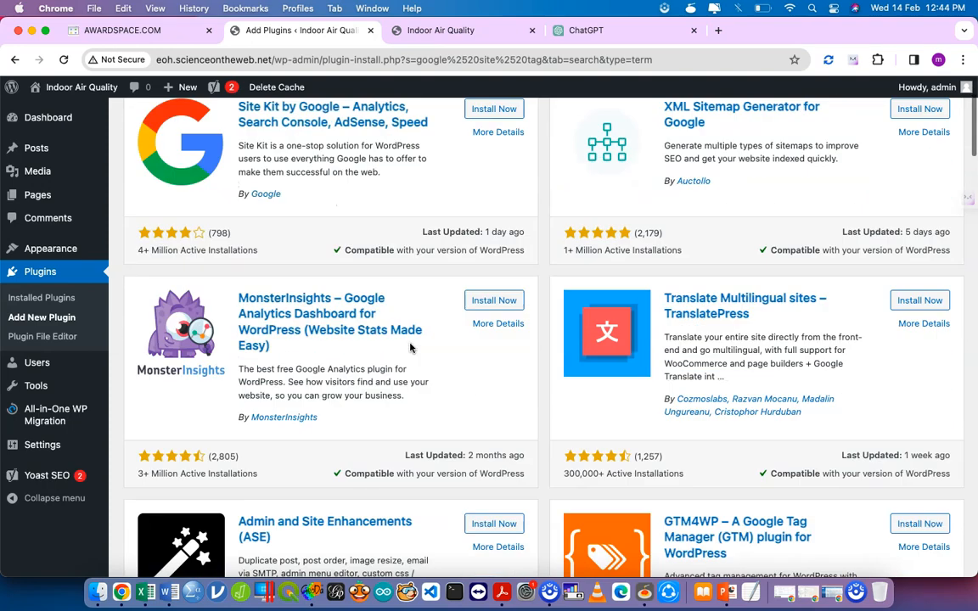
scroll(410, 347, up, 4)
scroll(410, 347, down, 1)
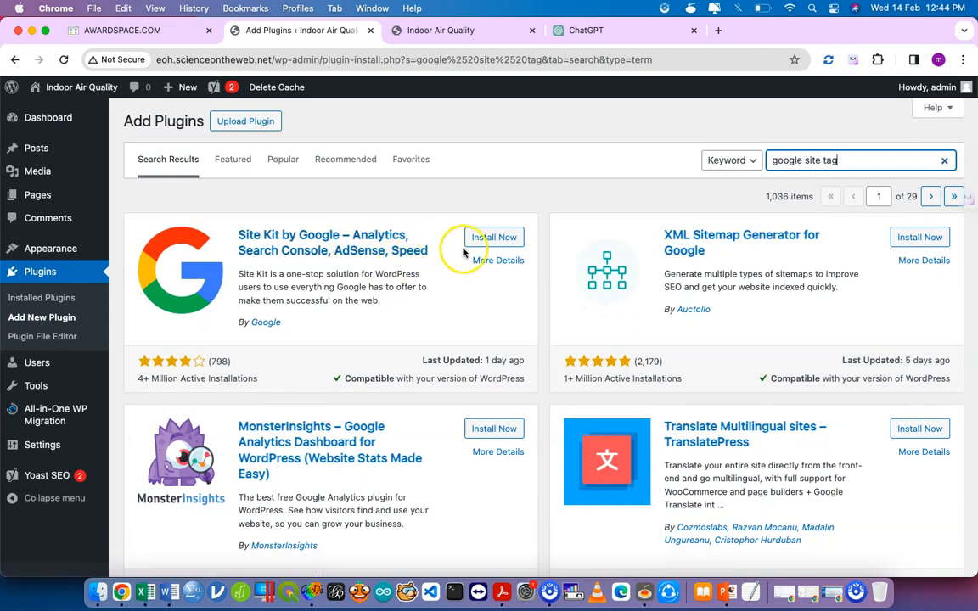
scroll(455, 338, down, 5)
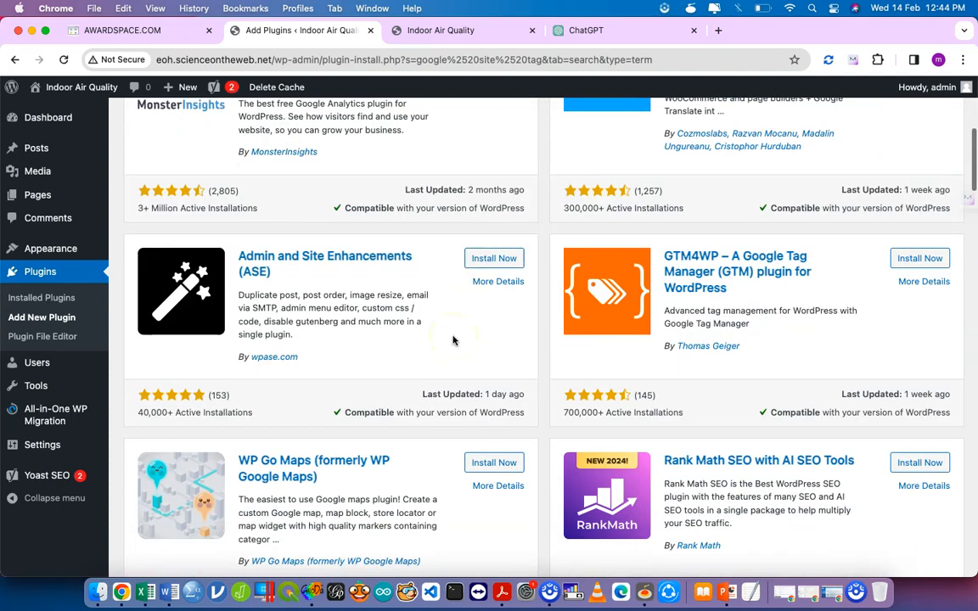
scroll(452, 340, down, 5)
scroll(453, 340, down, 1)
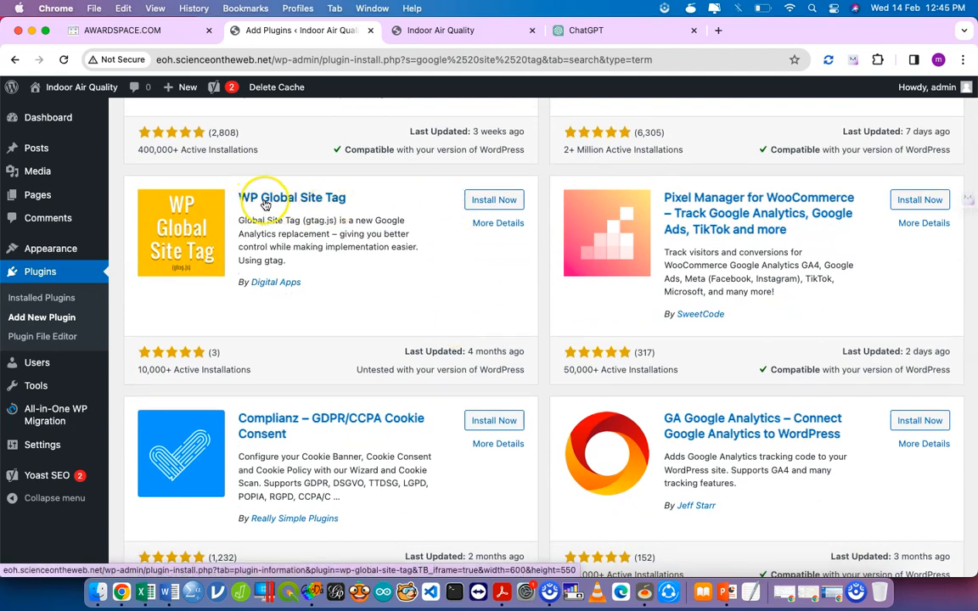
click(489, 202)
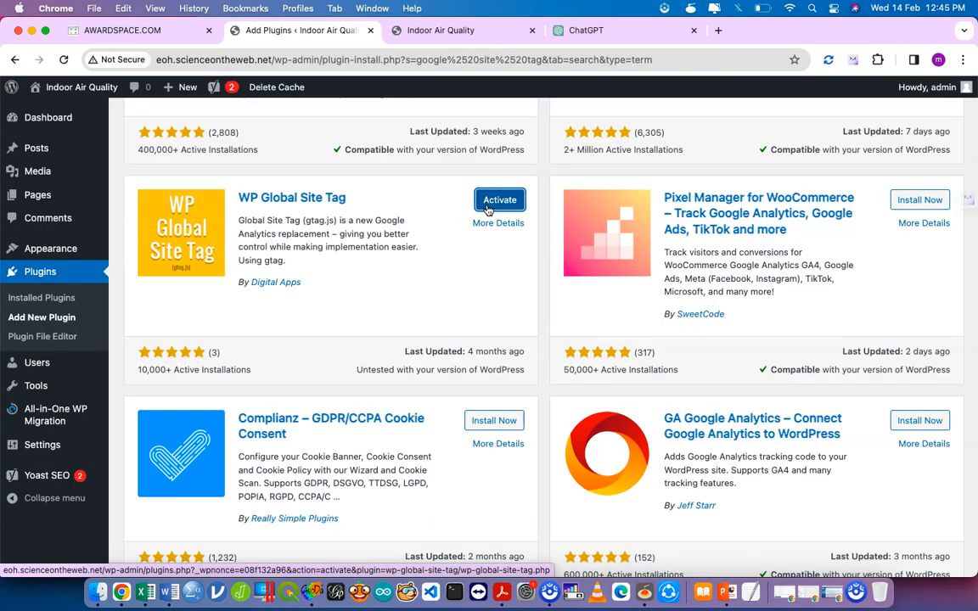
click(488, 210)
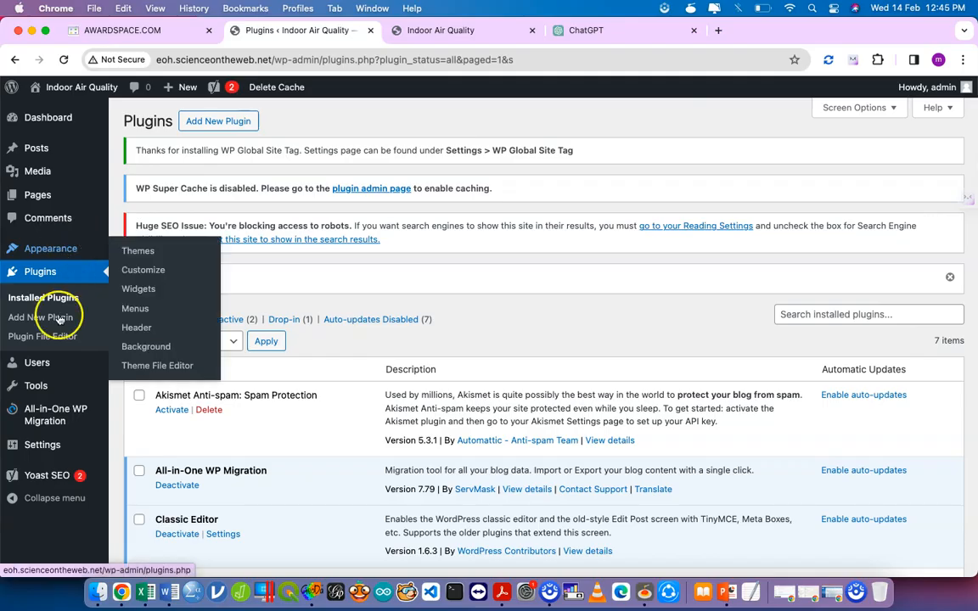
Open the WP Global Site Tag settings and place the cursor in the empty Measurement ID (Tracking ID) field
mouse_move(75, 443)
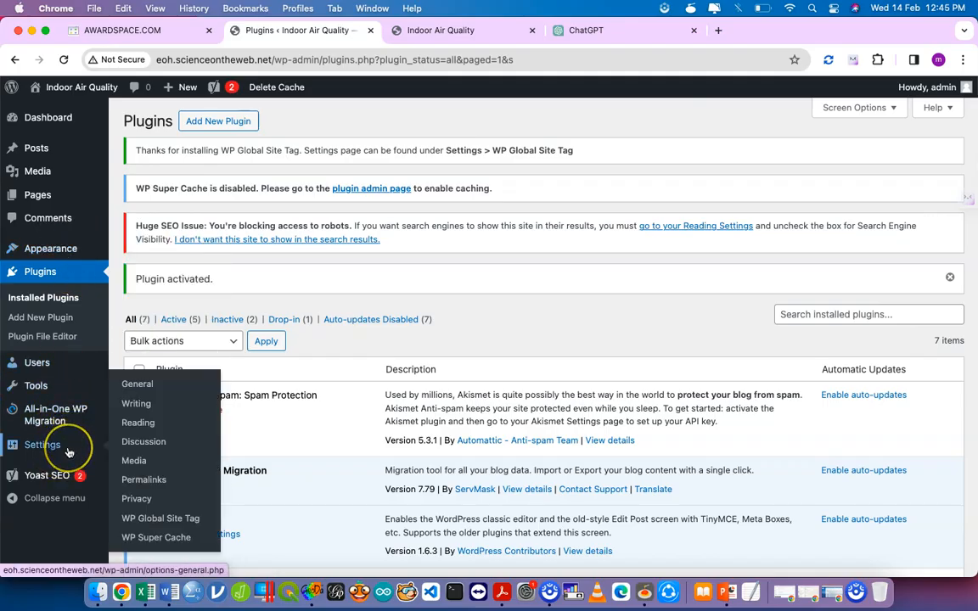
click(169, 527)
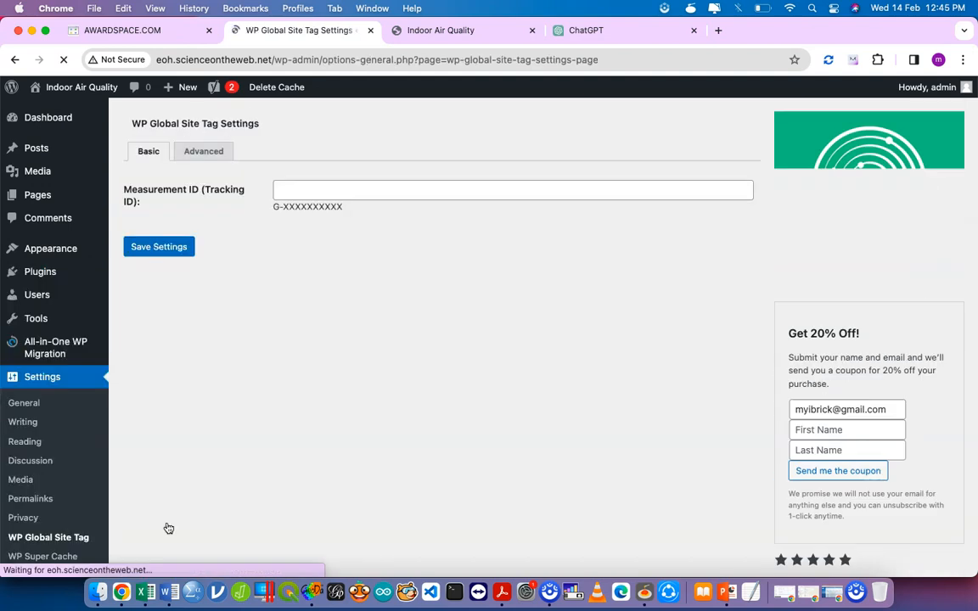
click(331, 190)
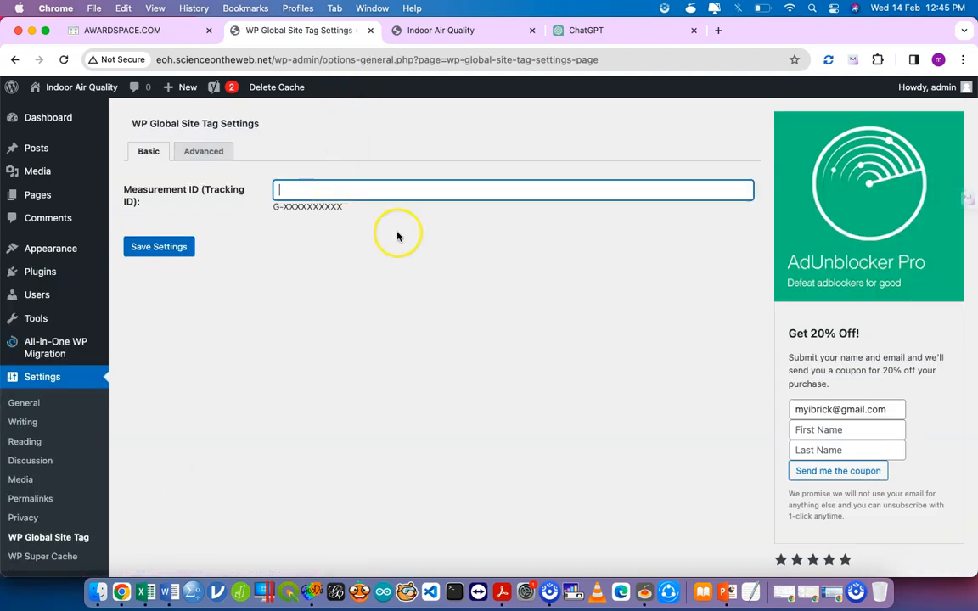
Open a new Chrome window under the other browser profile used for Google Analytics
key(ctrl+Up)
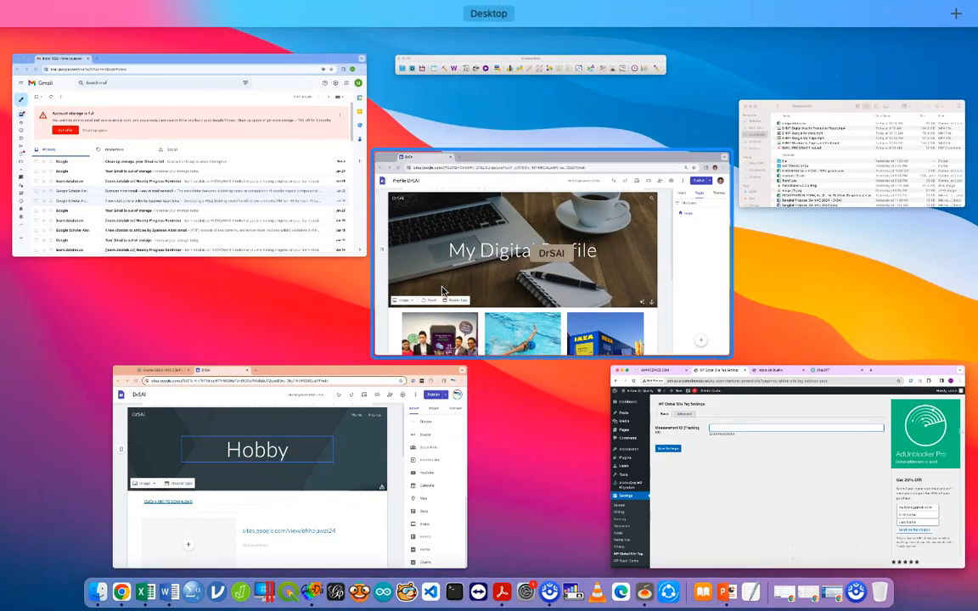
click(655, 491)
click(938, 61)
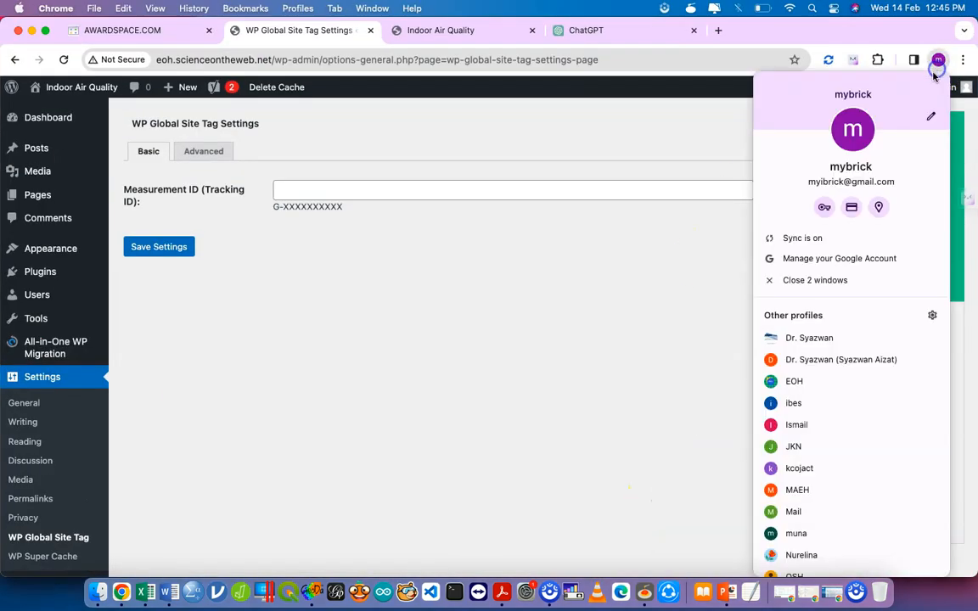
click(823, 360)
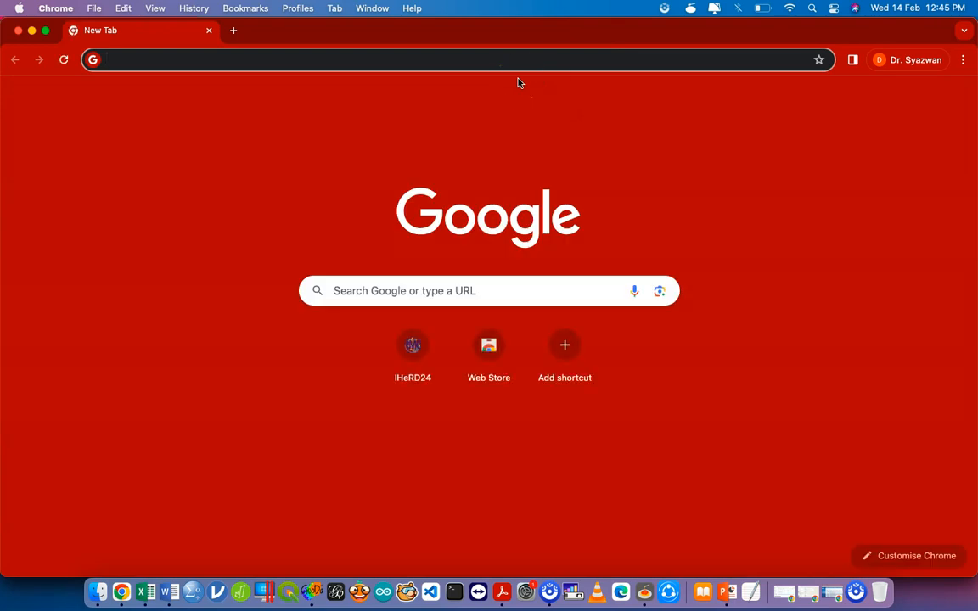
Search the web for Google Analytics and go from its learning page to the Analytics web app
text(googl)
key(Return)
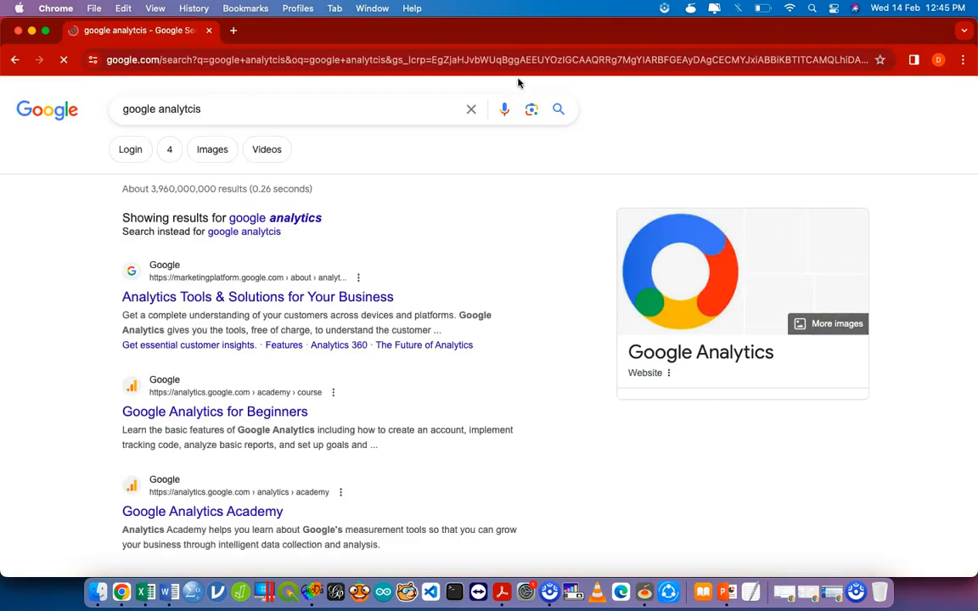
scroll(251, 400, down, 5)
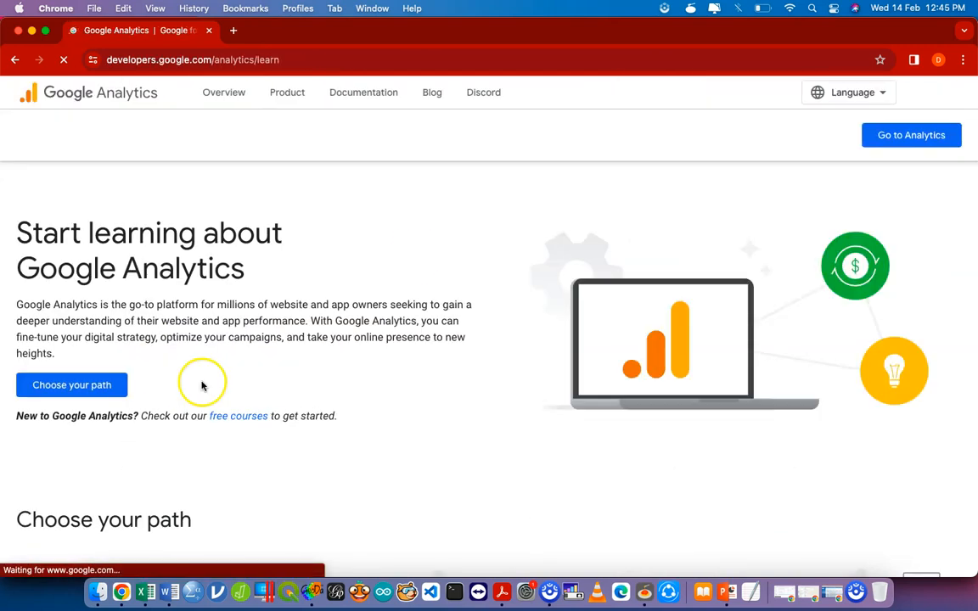
click(899, 137)
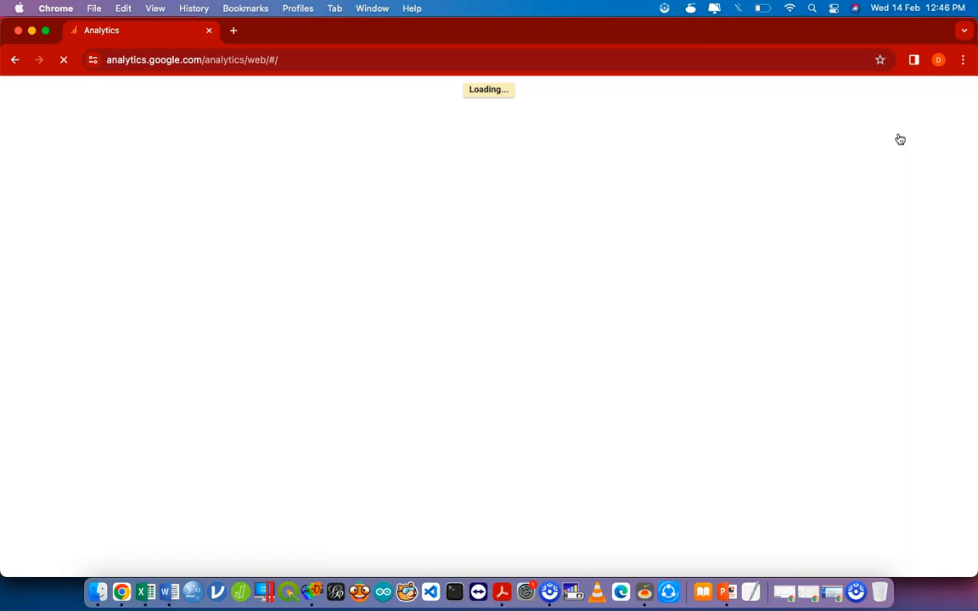
Switch back to the WordPress window and review the WP Global Site Tag settings and their Measurement ID field
key(ctrl+Up)
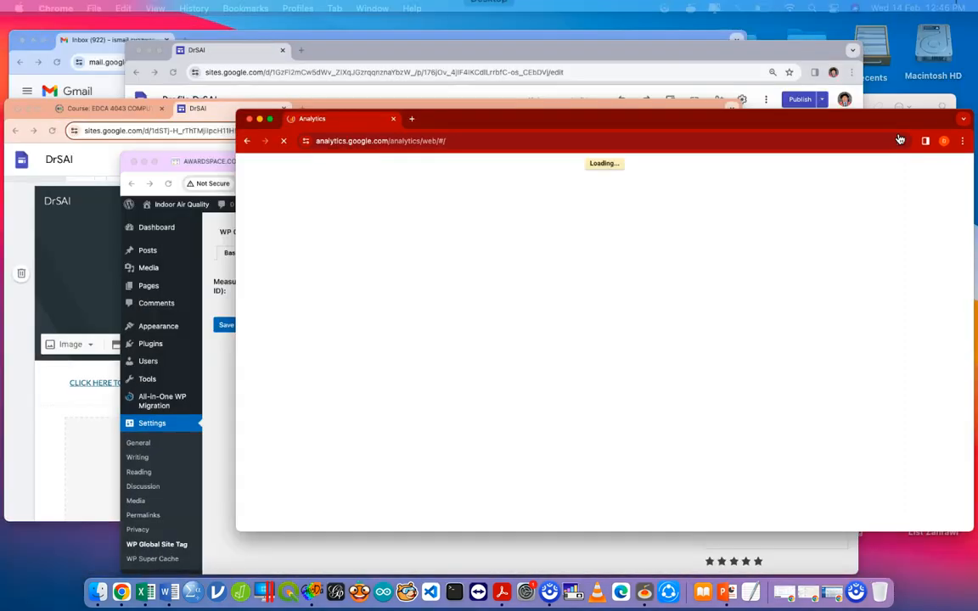
click(420, 470)
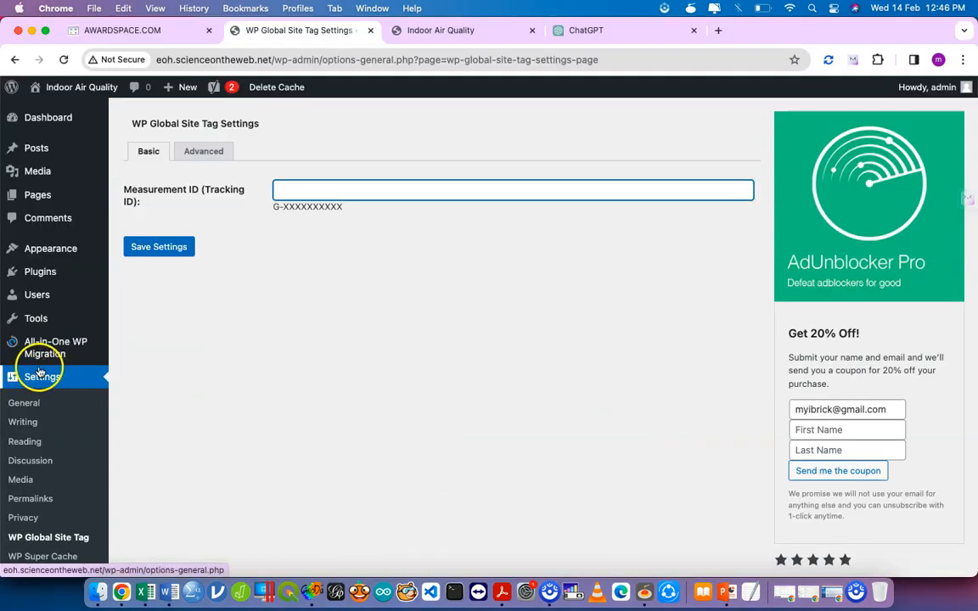
triple_click(151, 124)
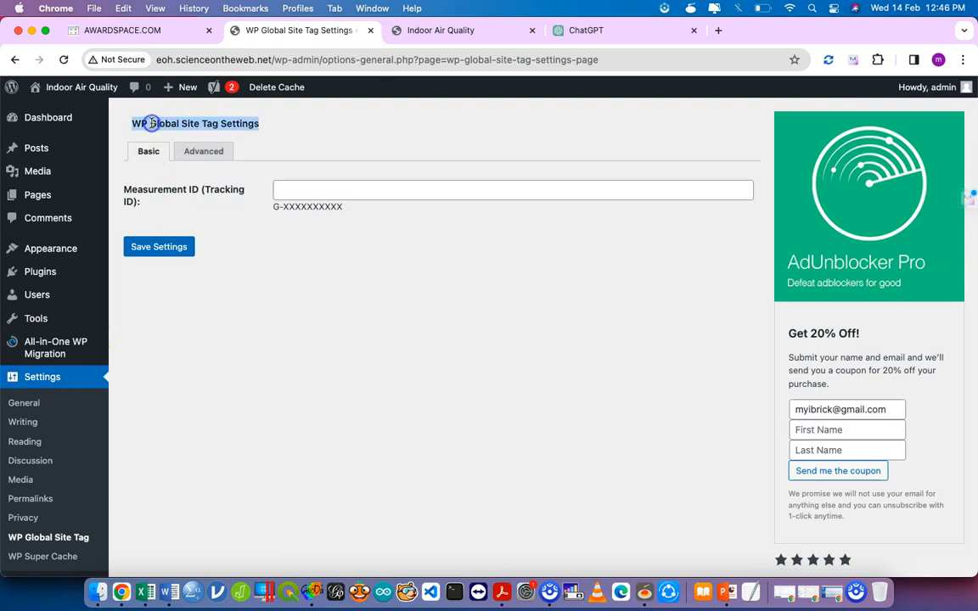
click(315, 193)
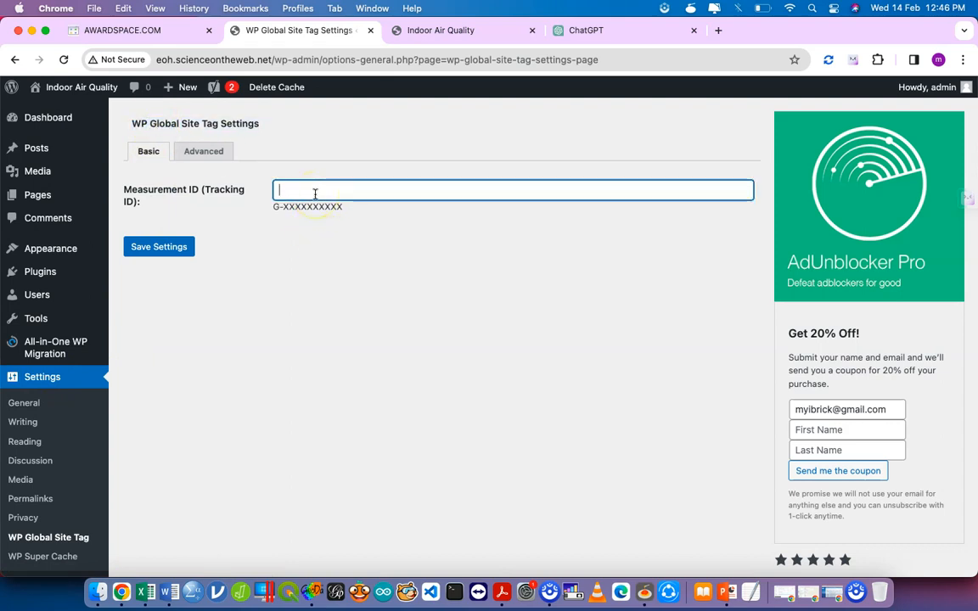
Switch to the Google Analytics window, open its admin settings and start creating a new property
key(ctrl+Up)
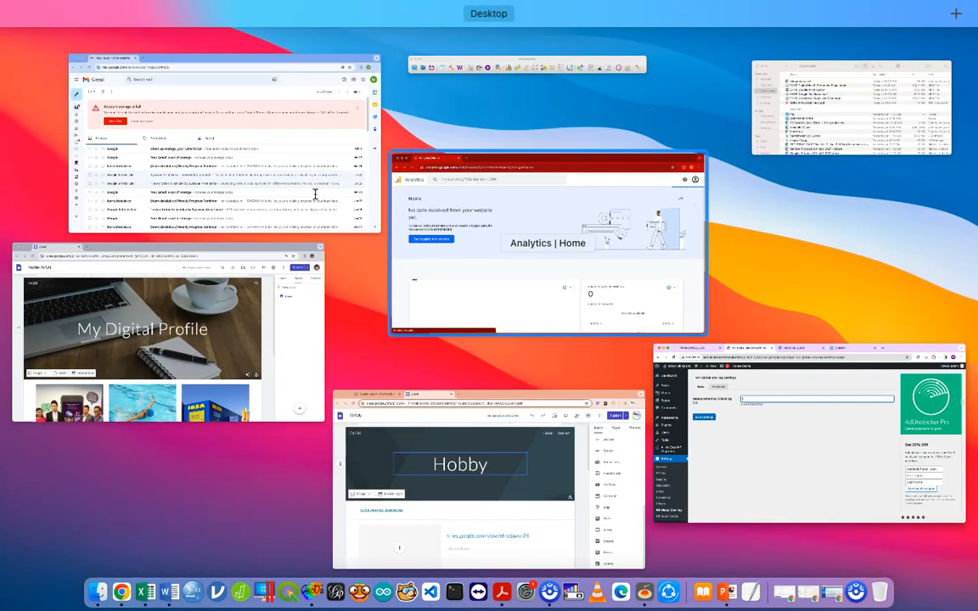
click(445, 212)
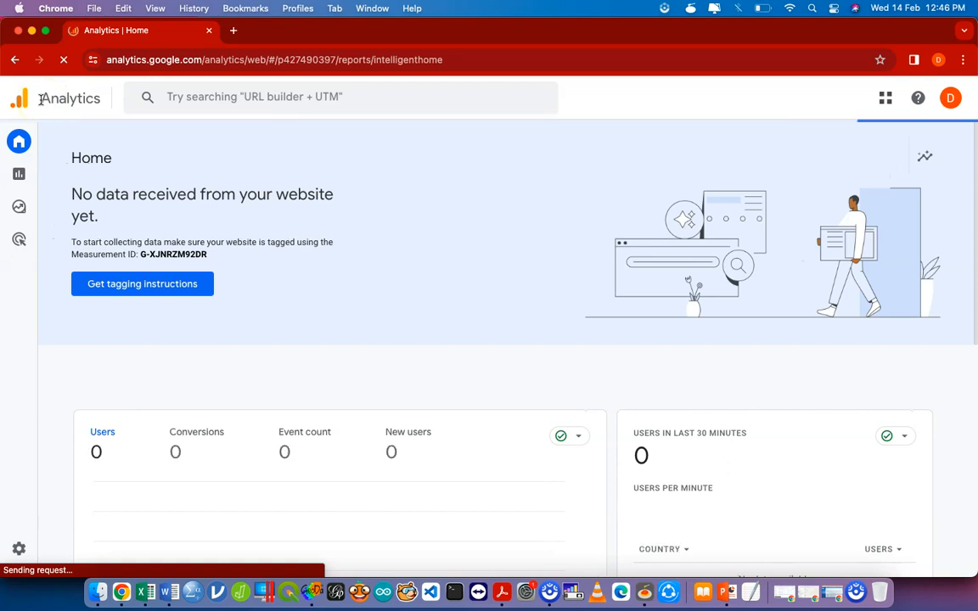
mouse_move(26, 545)
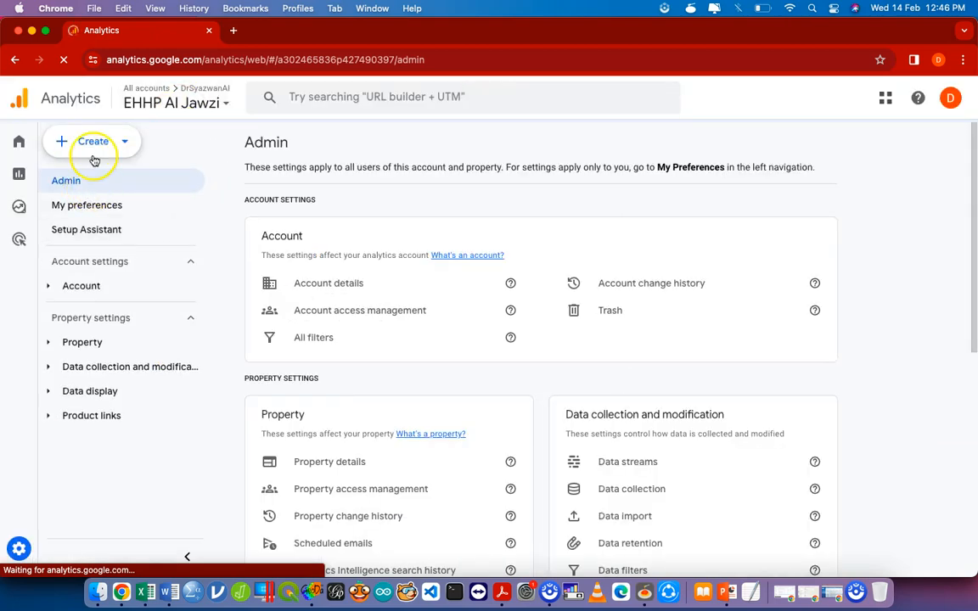
click(94, 141)
click(100, 217)
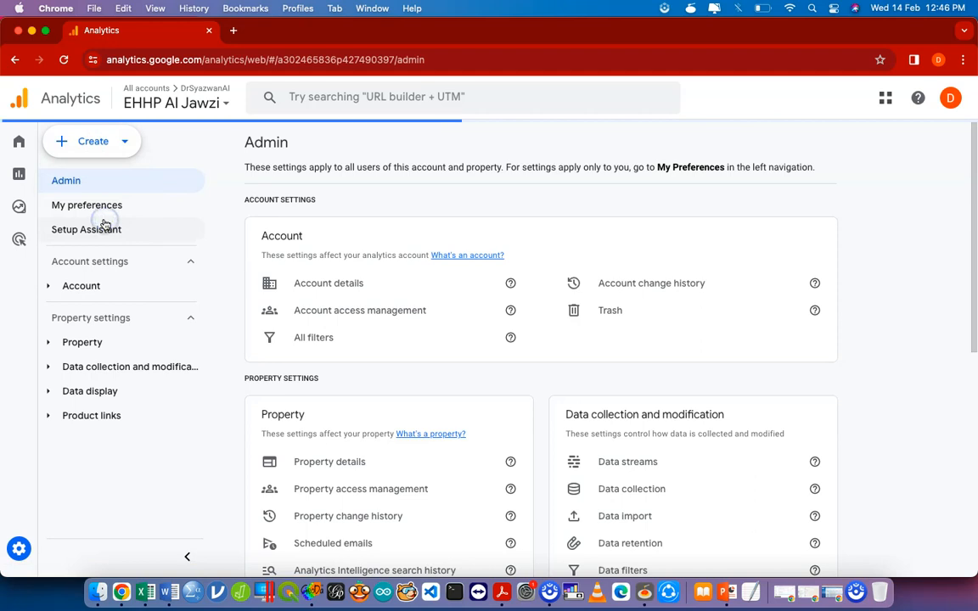
Name the property IAQ Website, set its reporting time zone country to Malaysia and continue to the business details
click(399, 394)
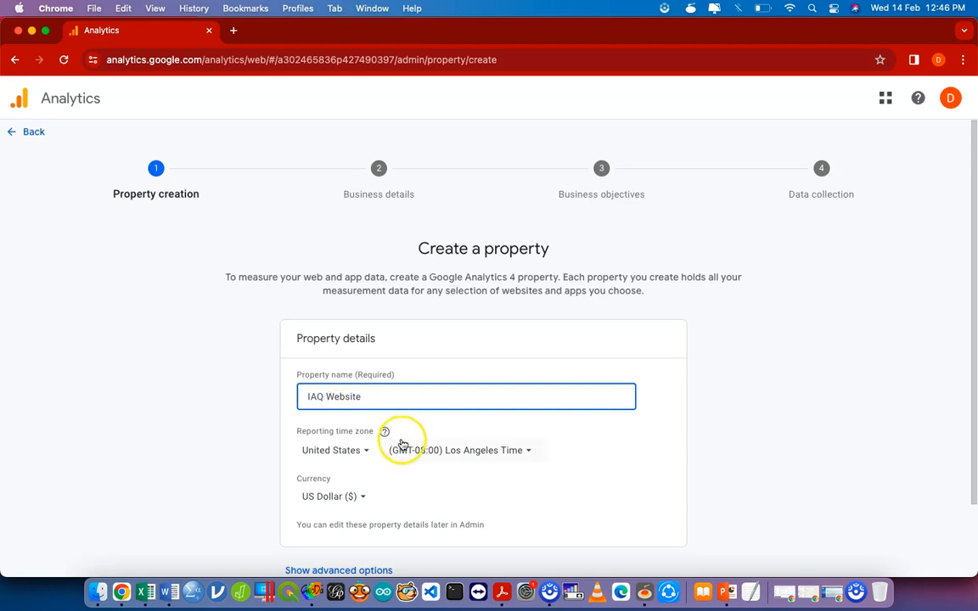
click(343, 443)
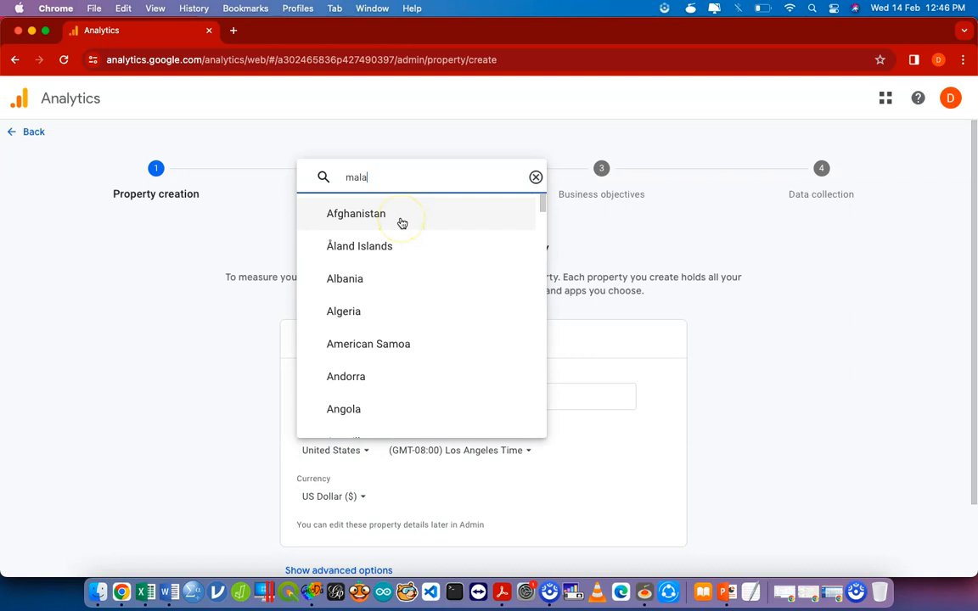
click(369, 416)
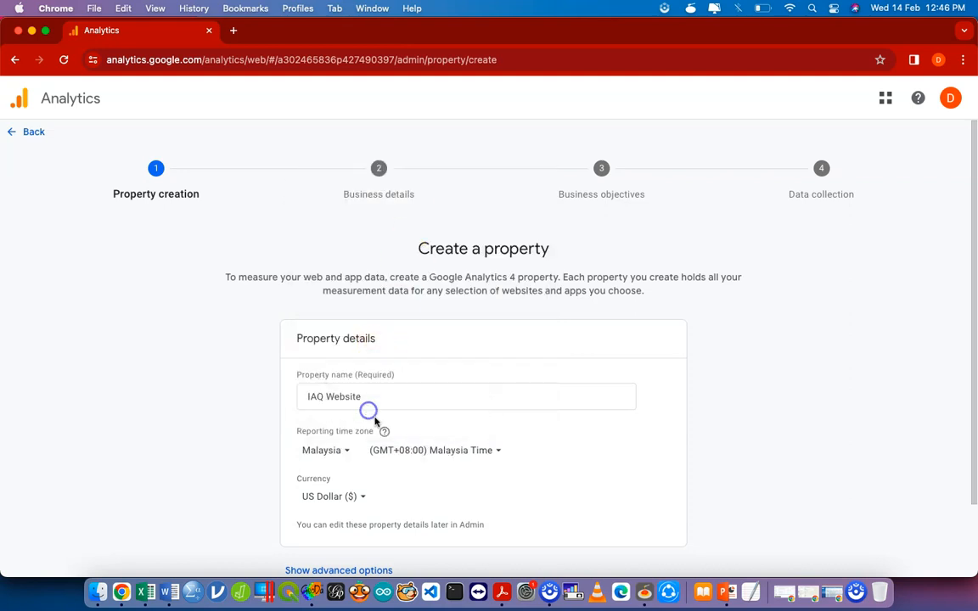
scroll(381, 500, down, 1)
scroll(381, 501, down, 2)
click(321, 553)
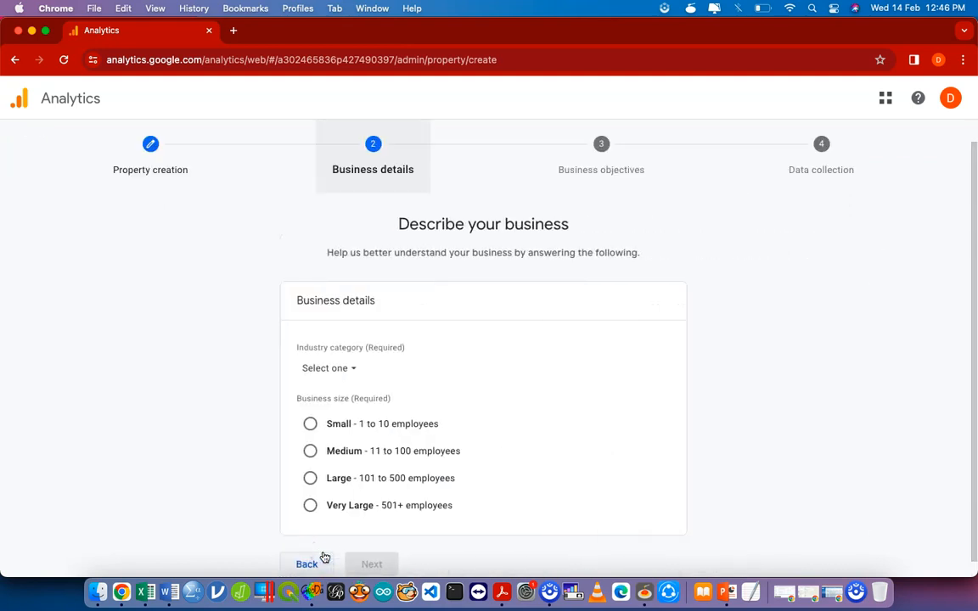
Set the industry category to Jobs & Education and the business size to Small, and continue to the business objectives
click(341, 374)
text(educa)
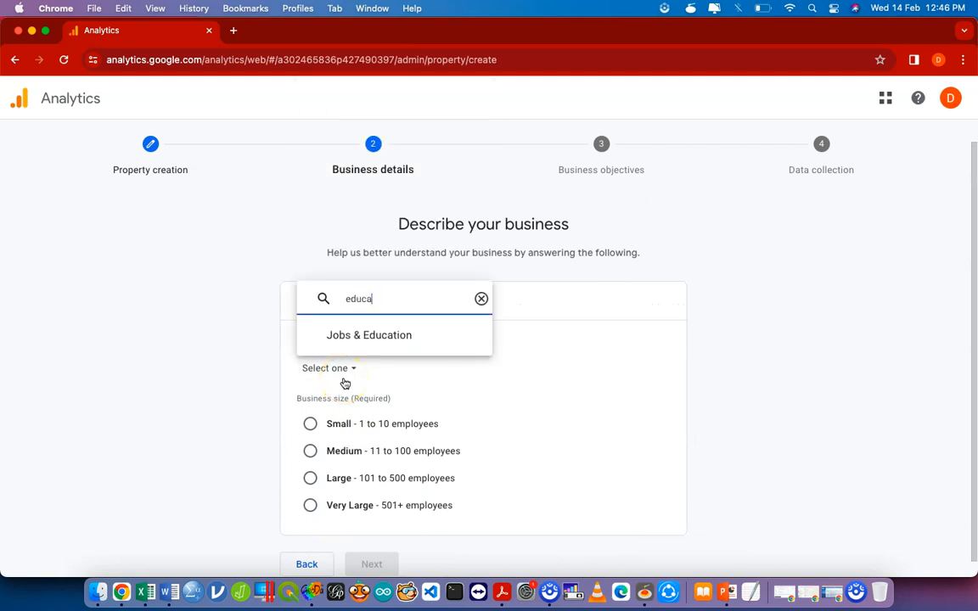
click(382, 335)
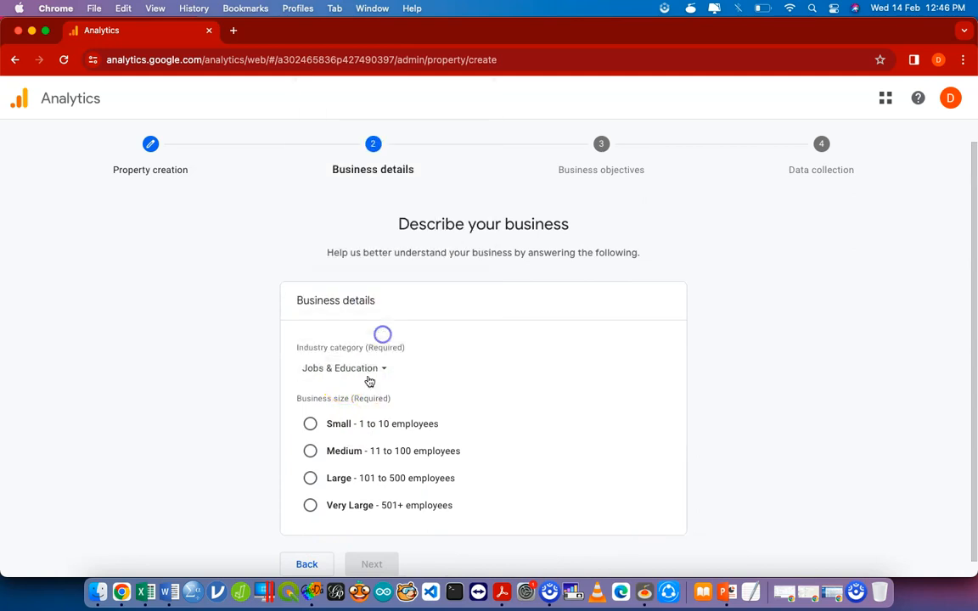
click(361, 424)
click(372, 564)
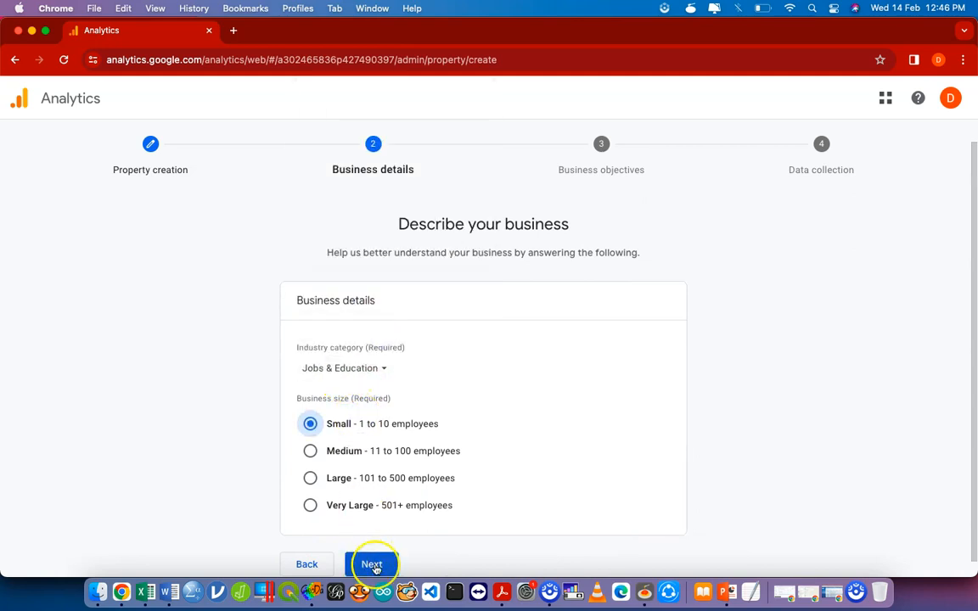
Select Examine user behavior as the business objective and create the property
scroll(485, 373, down, 1)
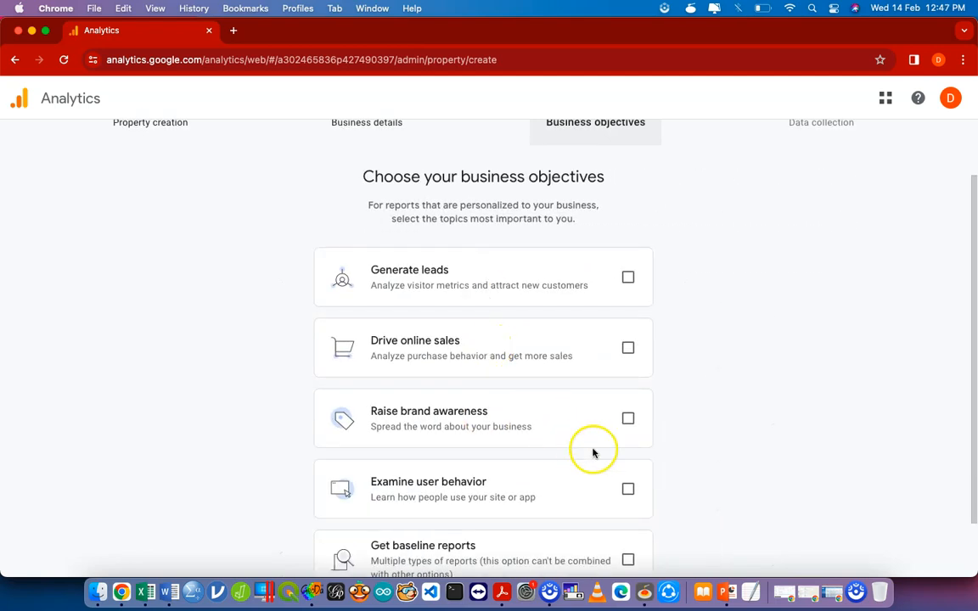
click(628, 484)
scroll(526, 501, down, 2)
click(410, 547)
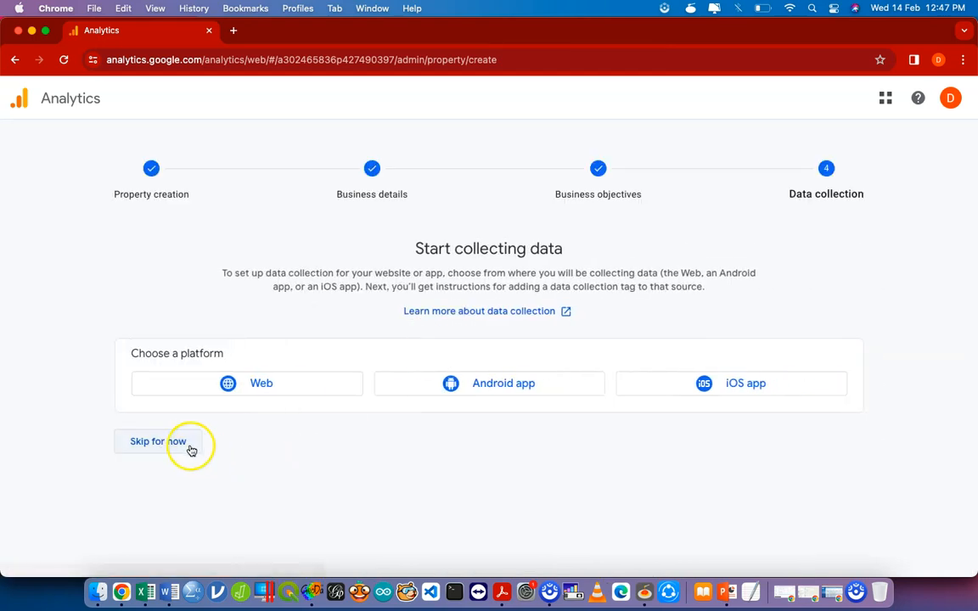
Choose Web as the data collection platform and copy the Indoor Air Quality site's address from the WordPress window
click(254, 392)
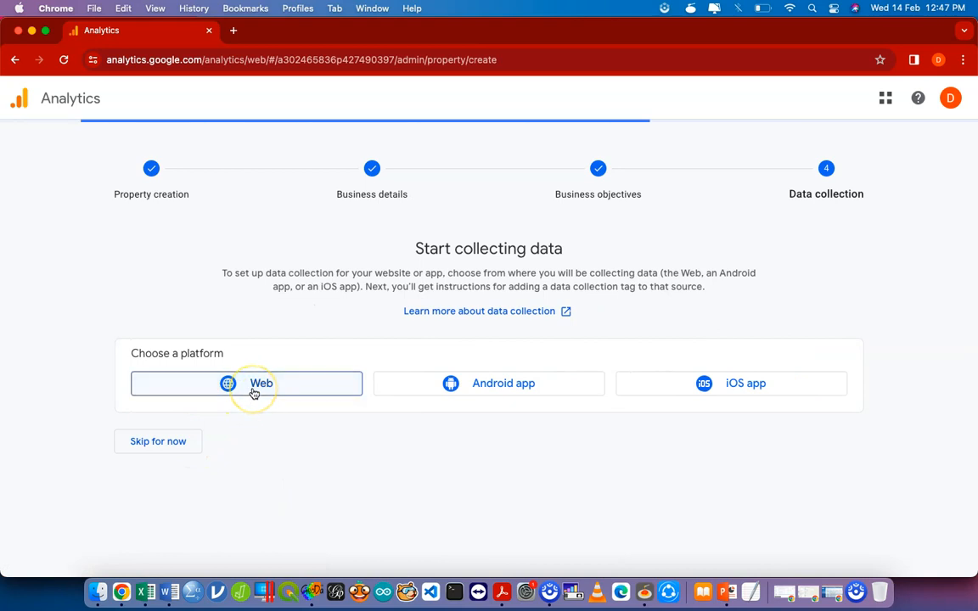
click(344, 221)
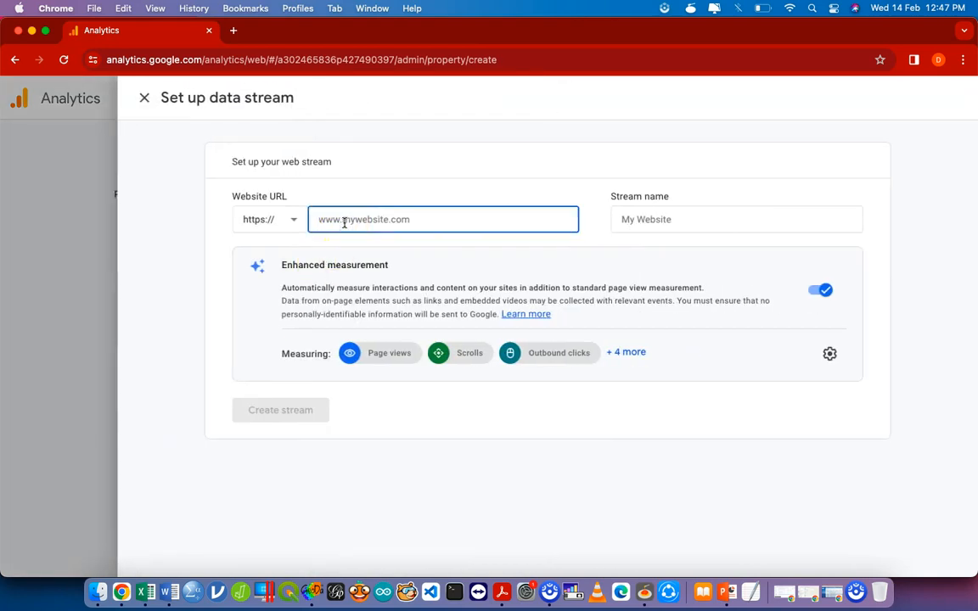
key(ctrl+Up)
click(373, 430)
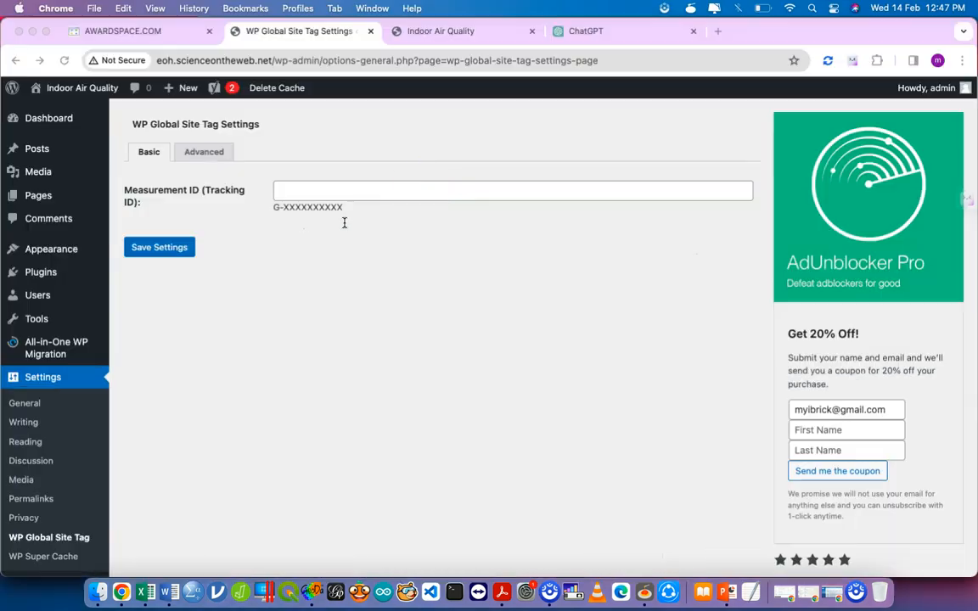
click(473, 32)
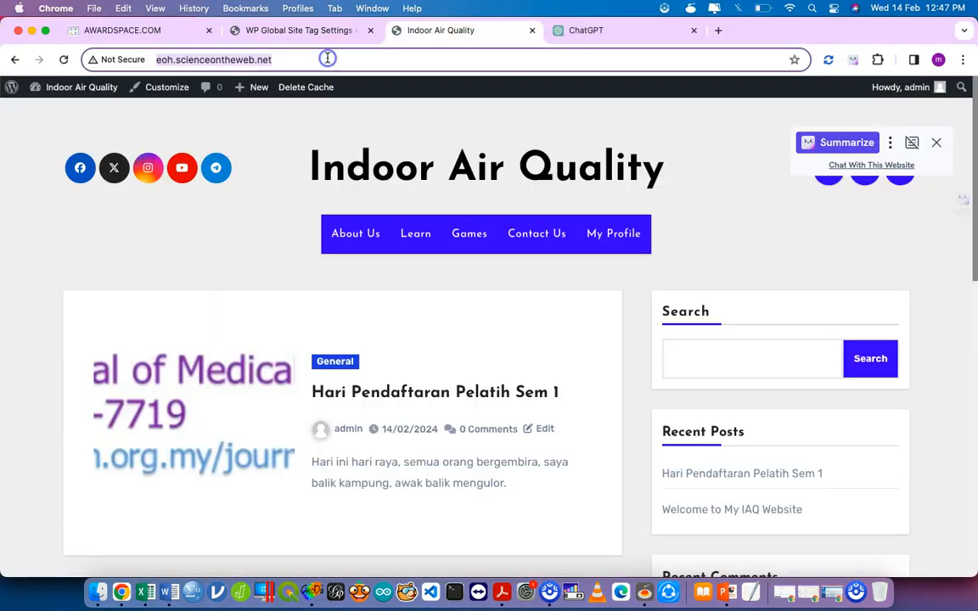
key(ctrl+Up)
click(475, 475)
text(http://eoh.scienceontheweb.net/)
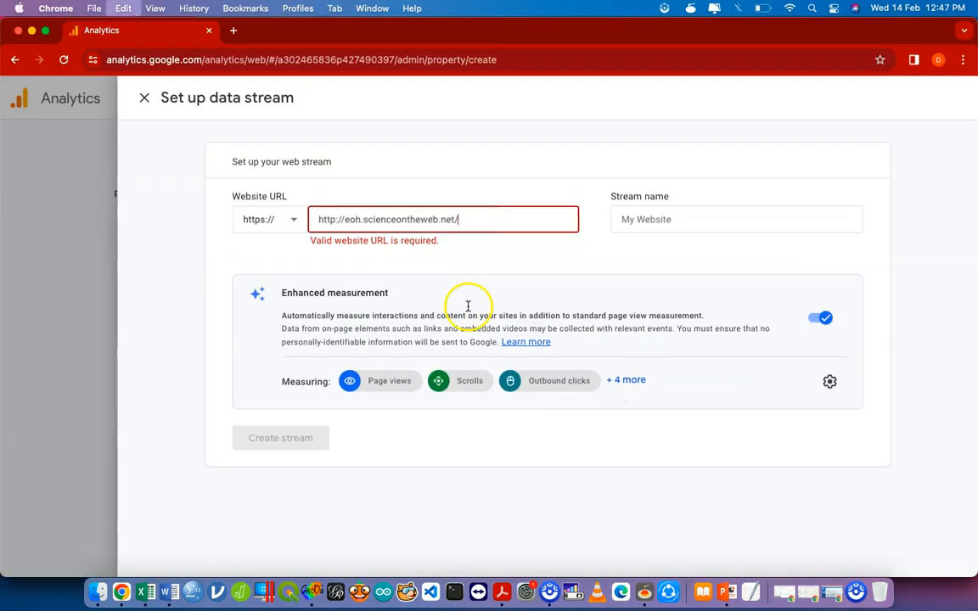
click(345, 219)
key(BackSpace)
key(BackSpace)
key(BackSpace)
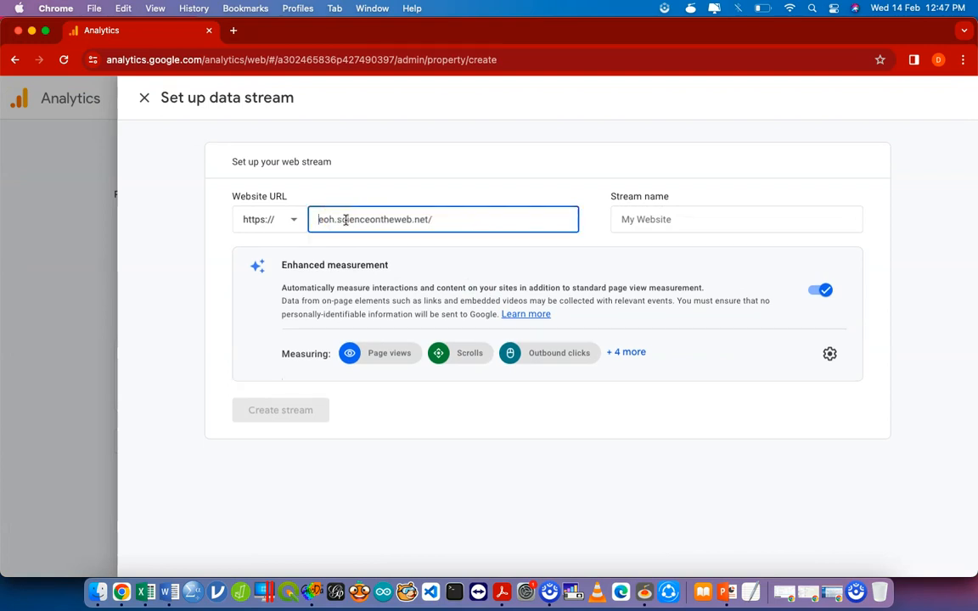
Name the web stream IAQ Website and create it
click(617, 210)
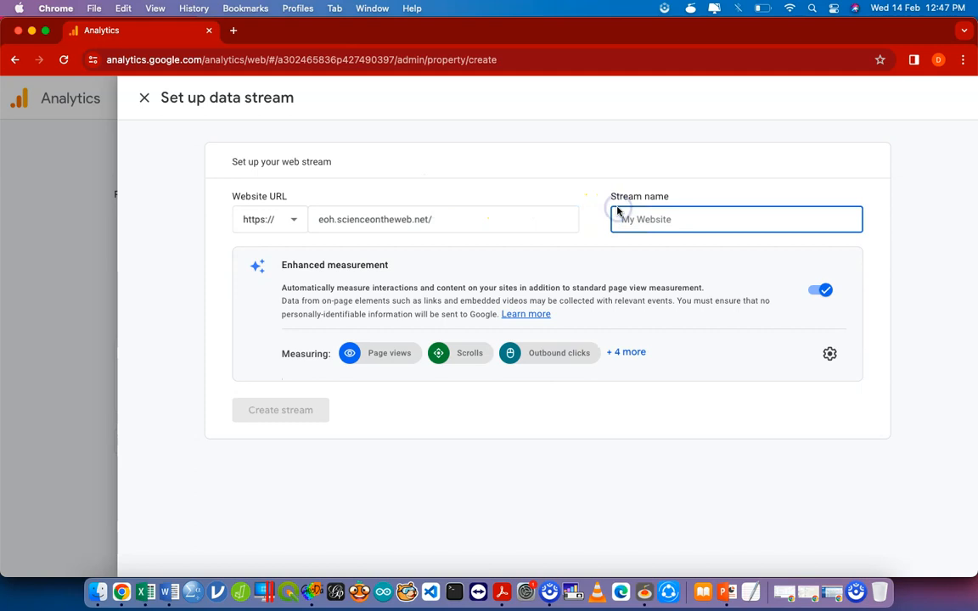
text(IAQ Website)
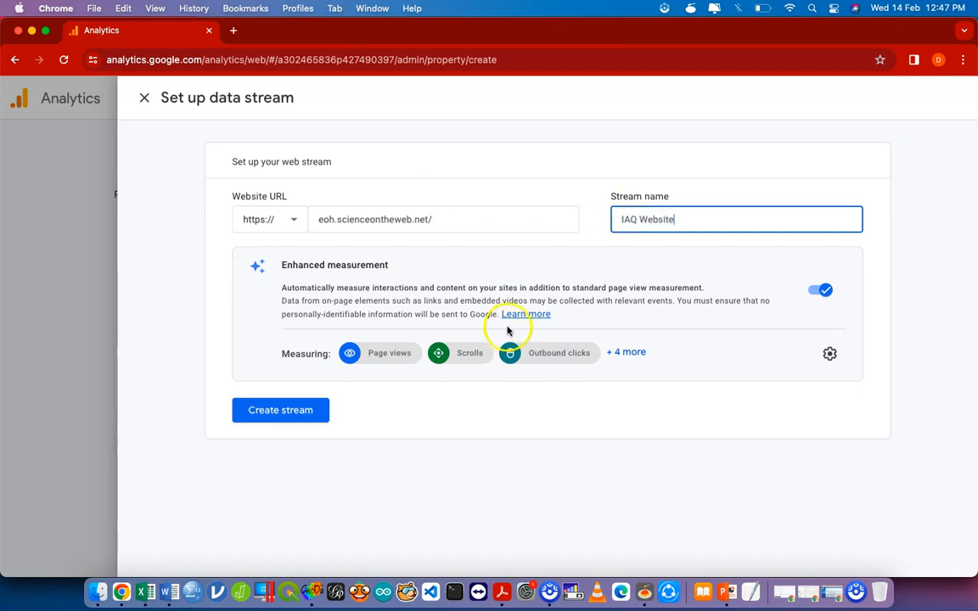
click(309, 410)
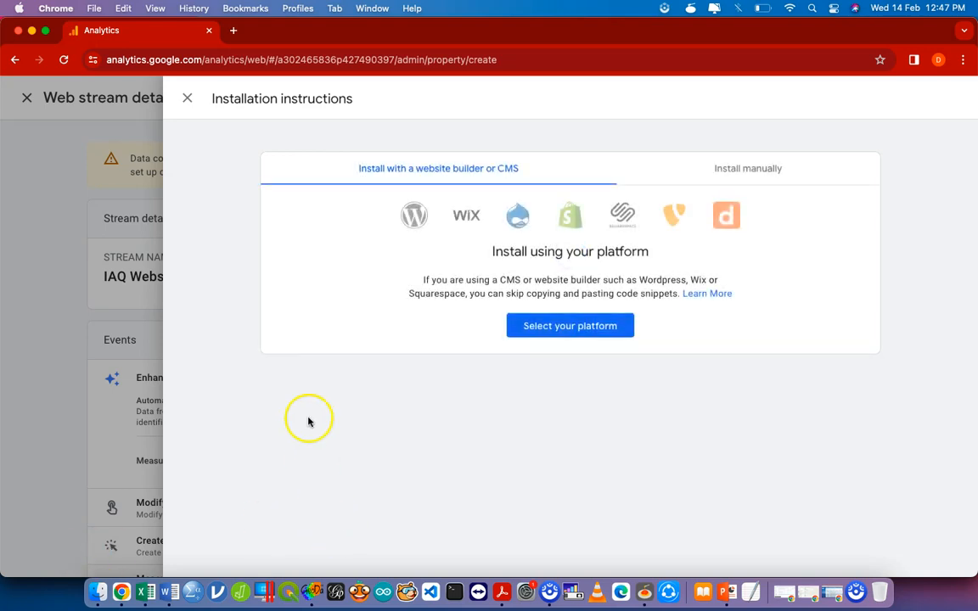
Copy the new stream's measurement ID, enter it in the WP Global Site Tag settings in WordPress and save them
click(187, 97)
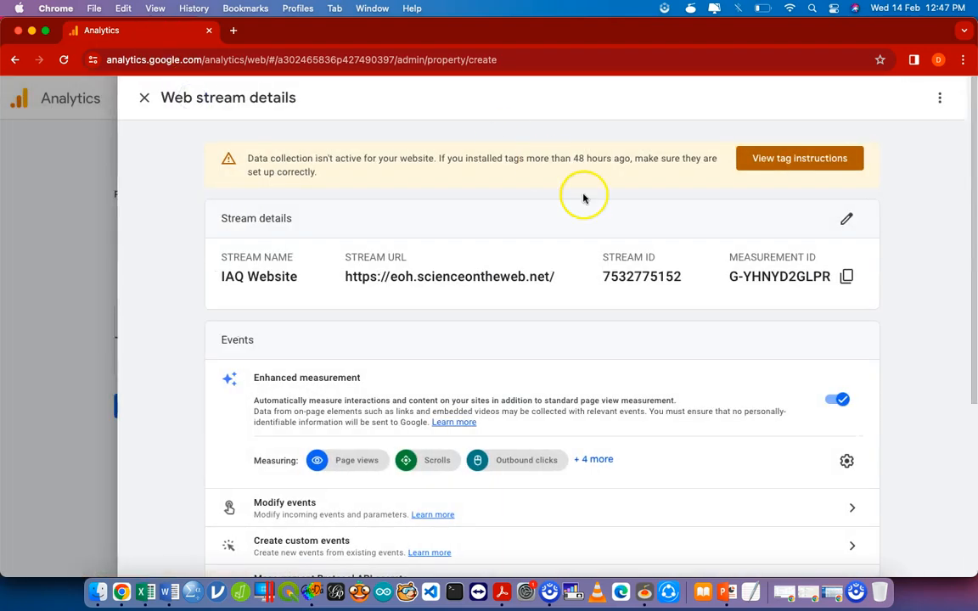
click(847, 276)
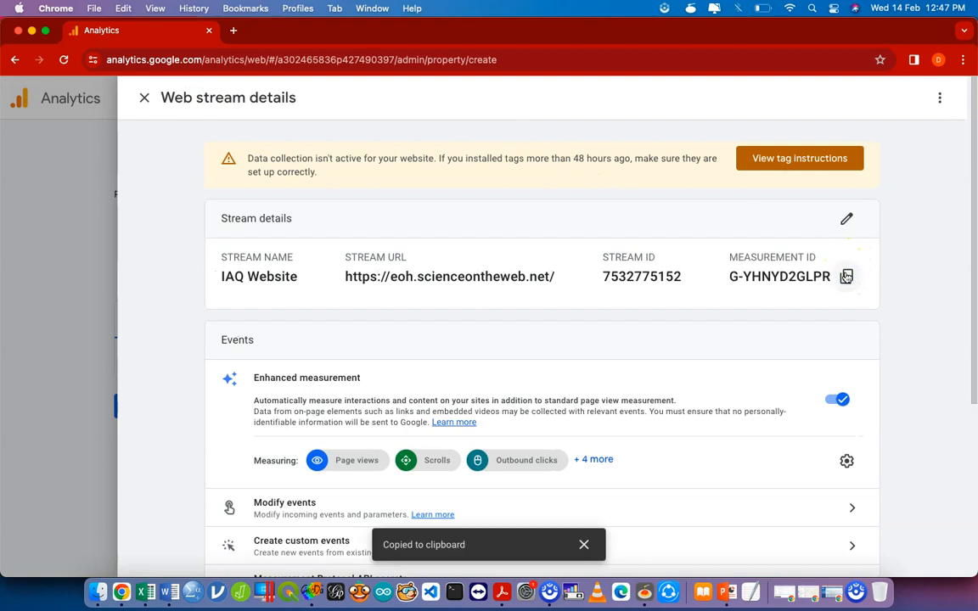
key(ctrl+Up)
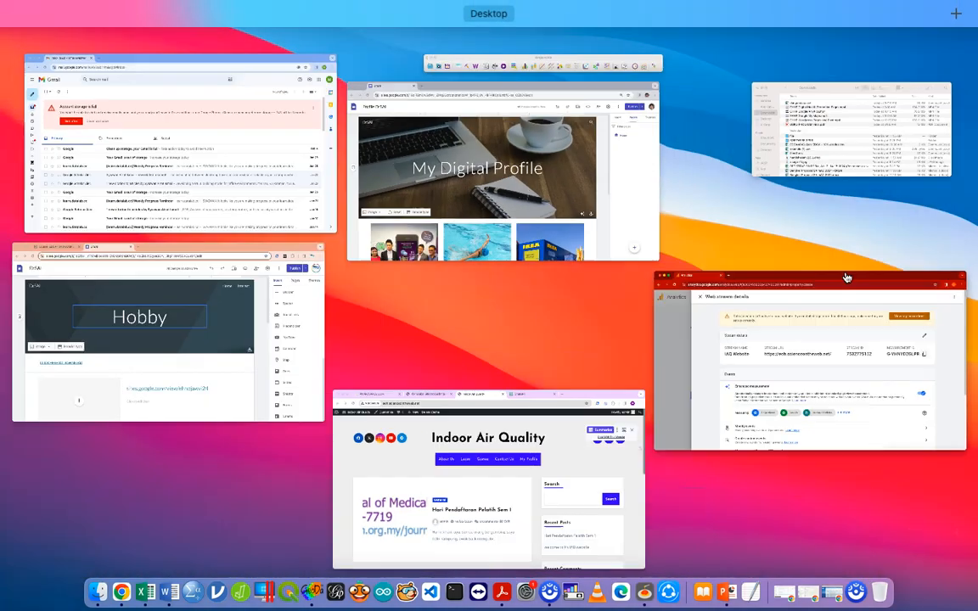
click(535, 443)
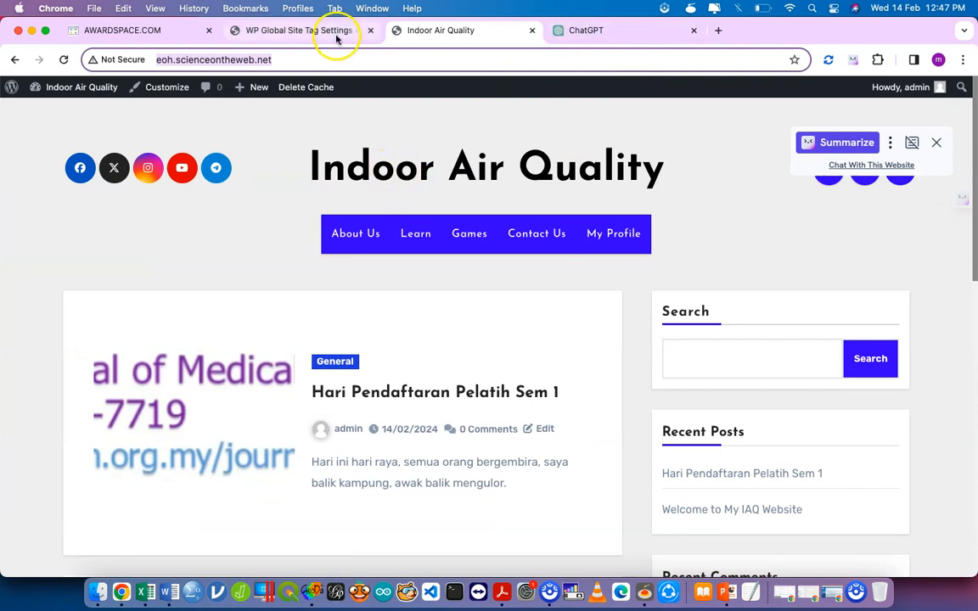
click(323, 30)
click(167, 247)
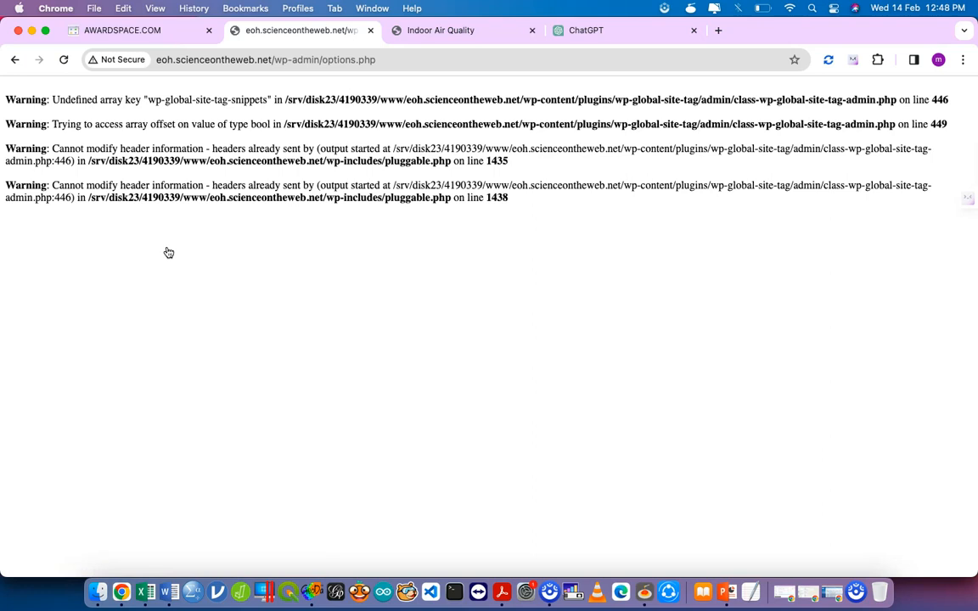
Try reloading the WordPress options.php page three times, resubmitting the settings form each time
click(64, 58)
click(580, 169)
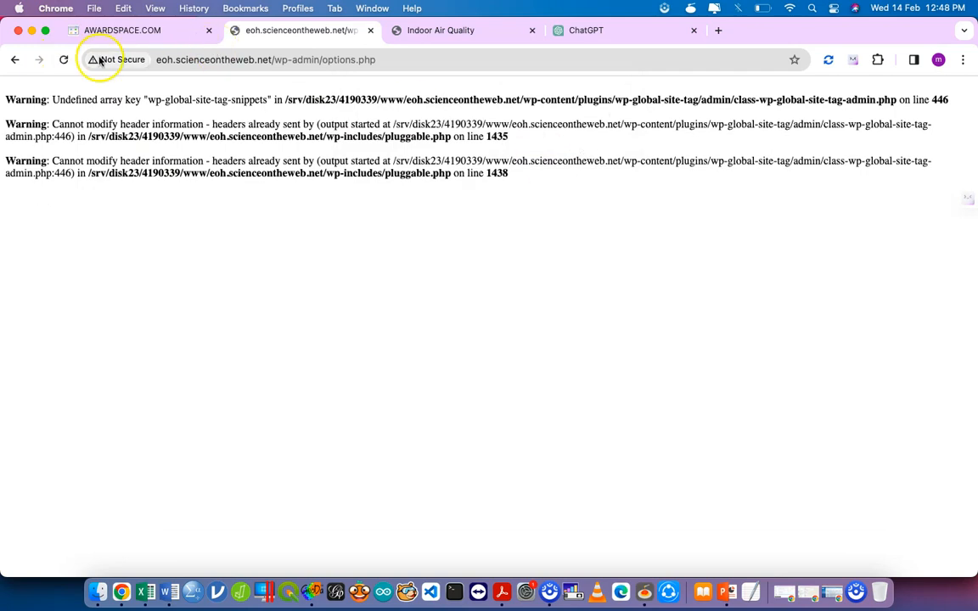
click(64, 60)
click(592, 175)
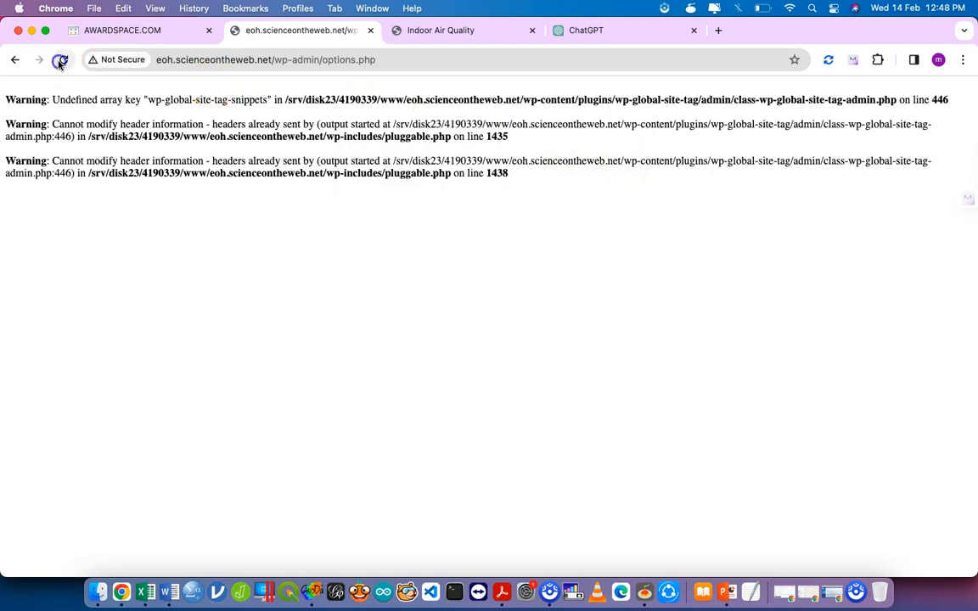
click(60, 62)
click(600, 172)
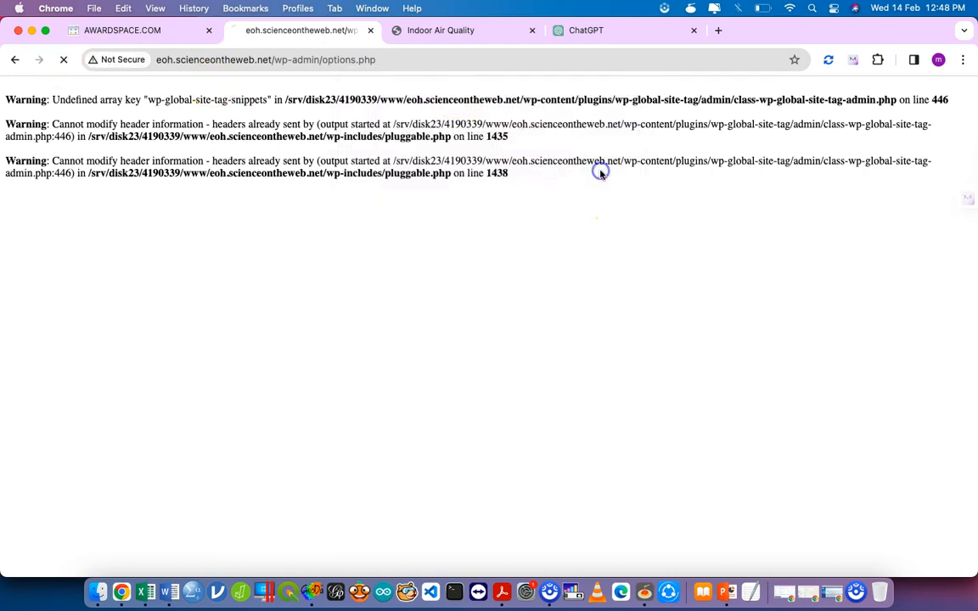
Load the site's home page by removing wp-admin/options.php from the current address
click(413, 68)
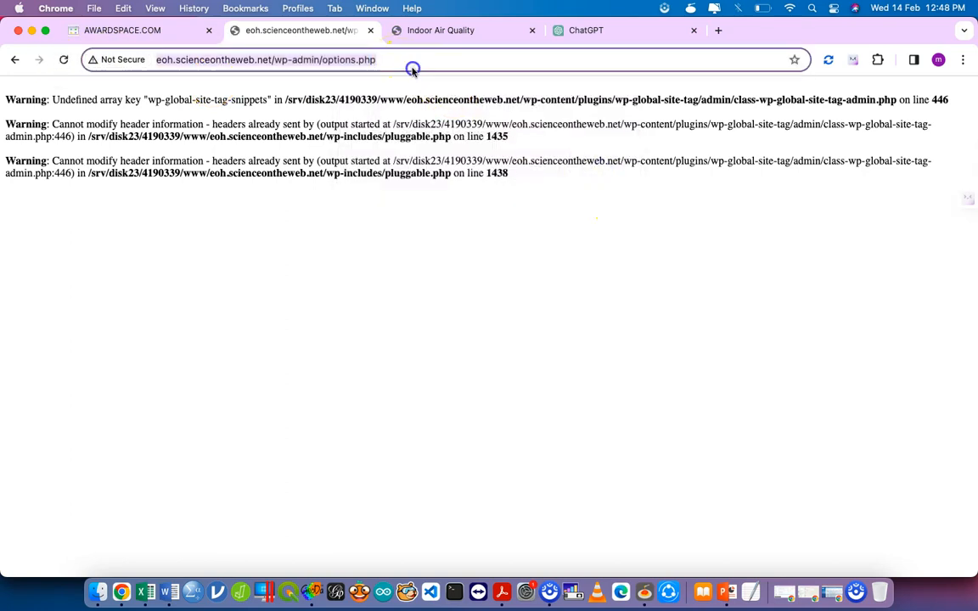
click(406, 63)
drag(403, 62, 305, 61)
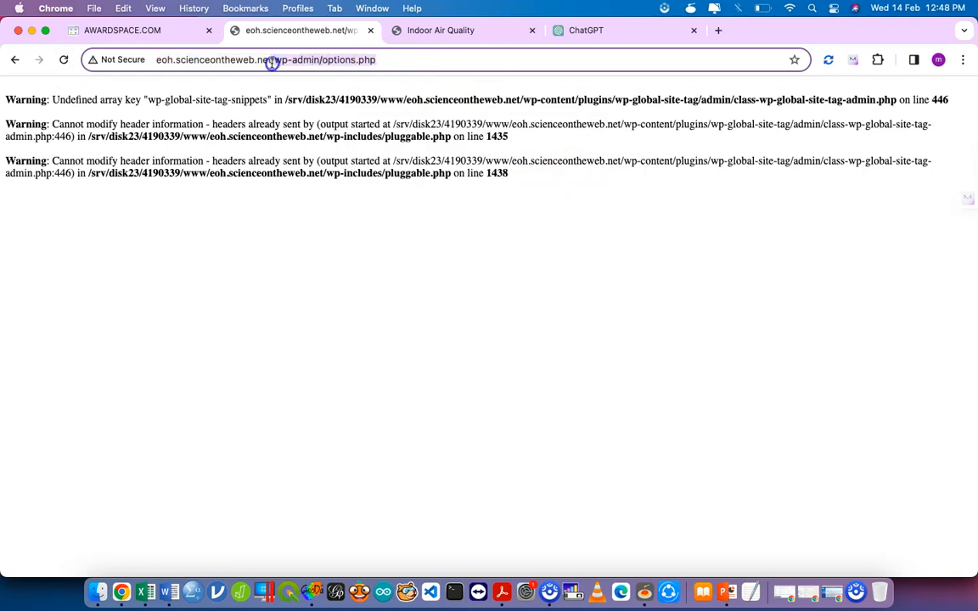
key(BackSpace)
key(Return)
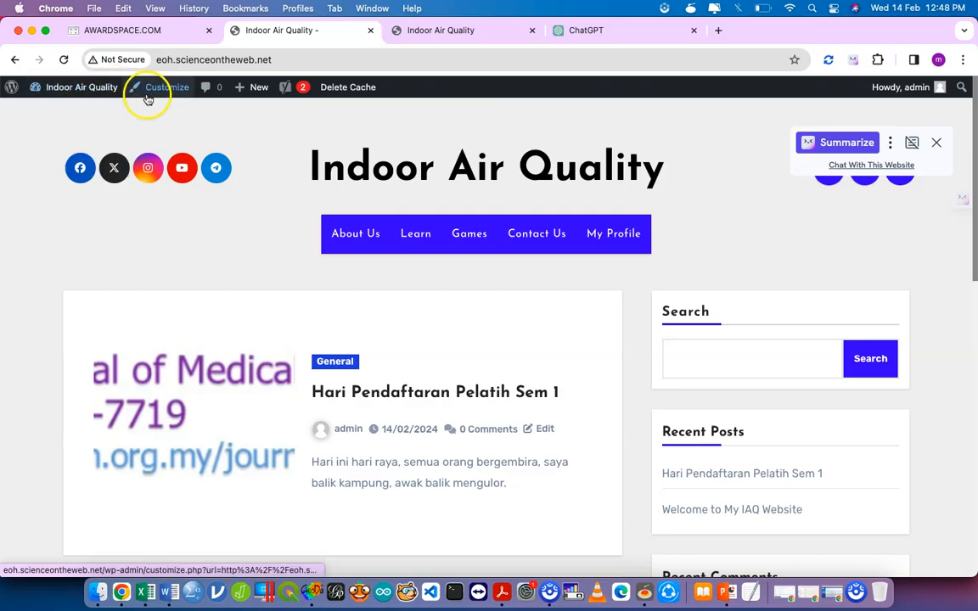
Go to the WordPress dashboard and open the WP Global Site Tag settings
click(65, 110)
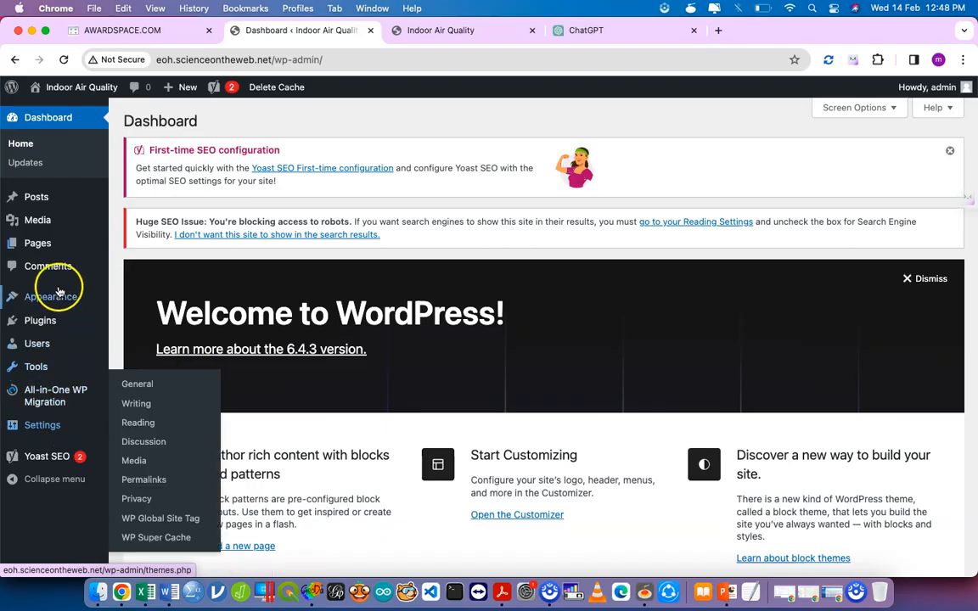
mouse_move(58, 428)
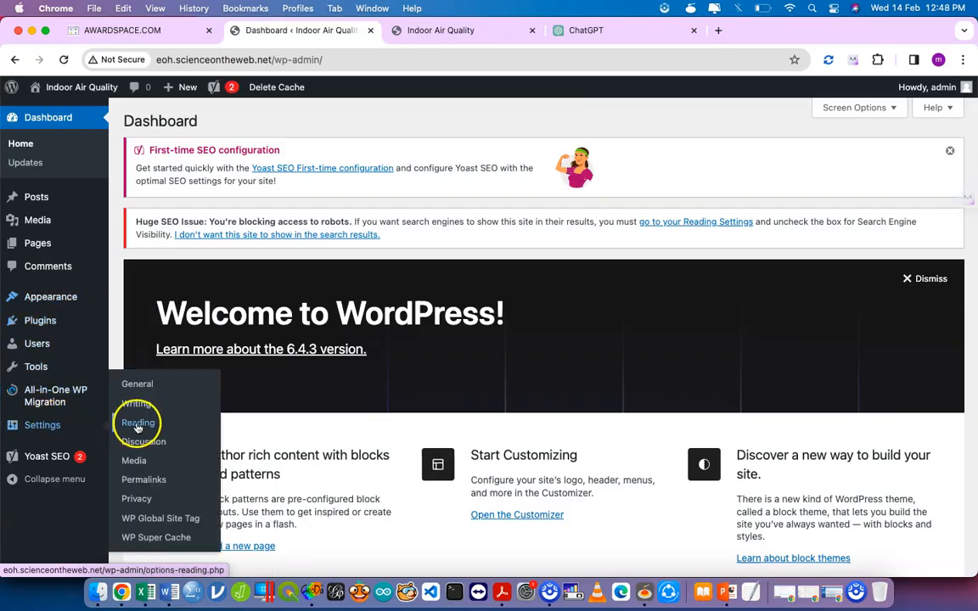
click(162, 519)
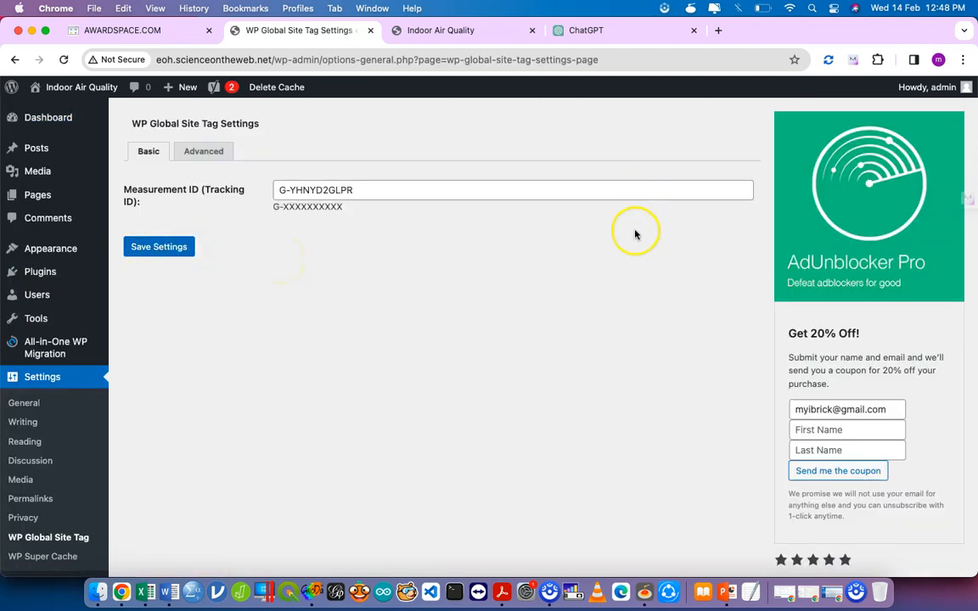
Switch to Google Analytics, dismiss the satisfaction survey, and check and close the IAQ Website stream details
key(ctrl+Up)
click(490, 476)
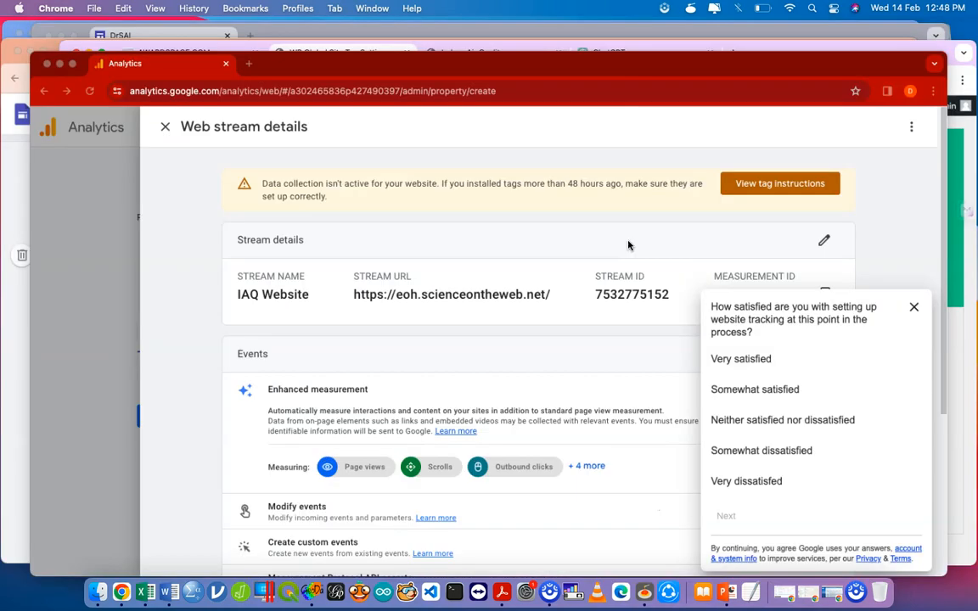
click(145, 97)
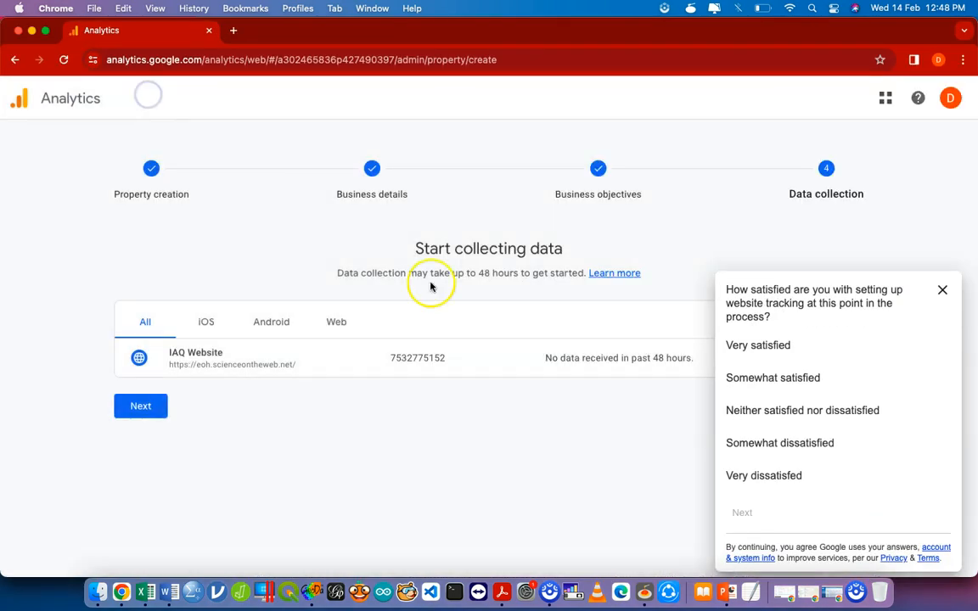
click(942, 290)
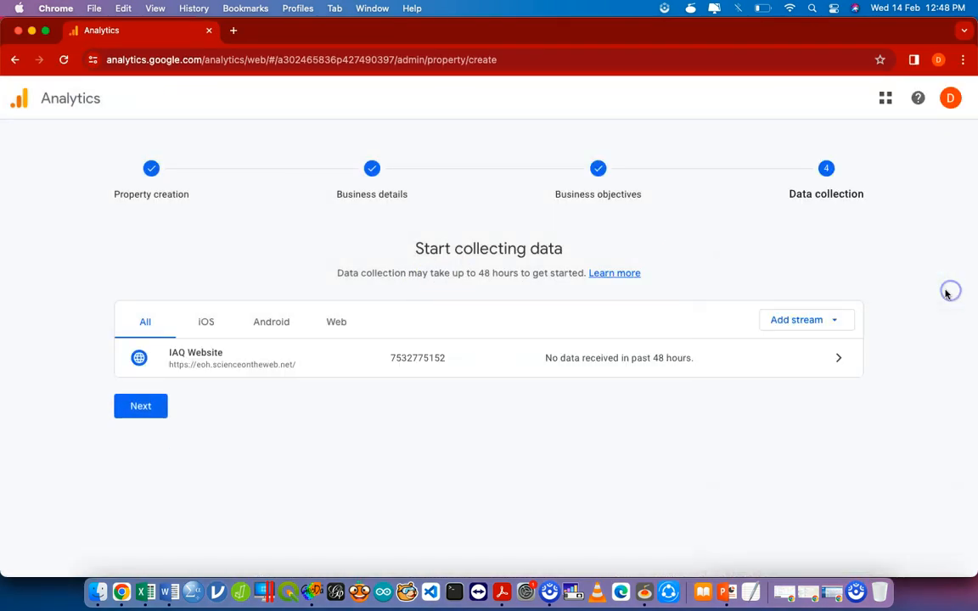
click(477, 358)
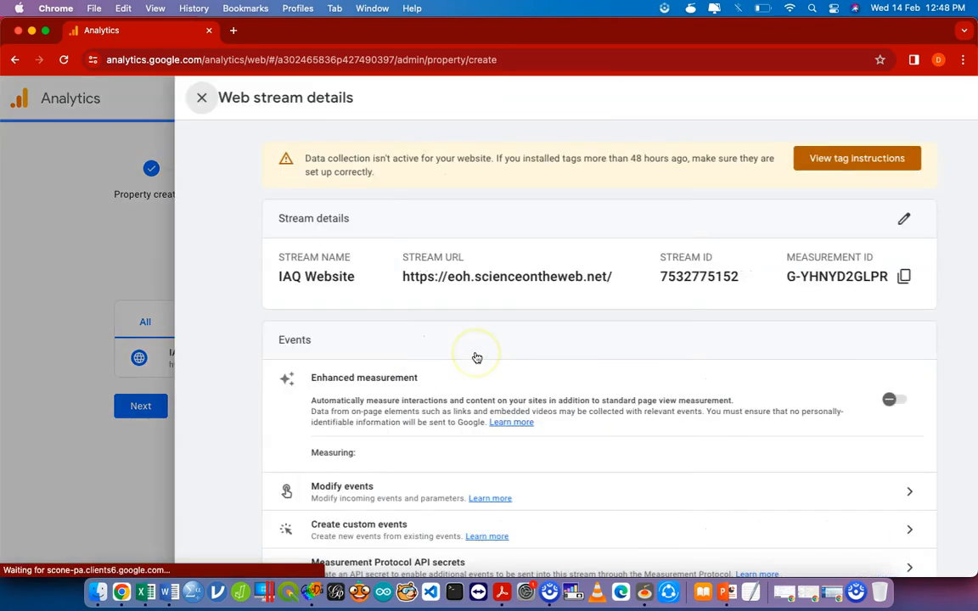
click(146, 103)
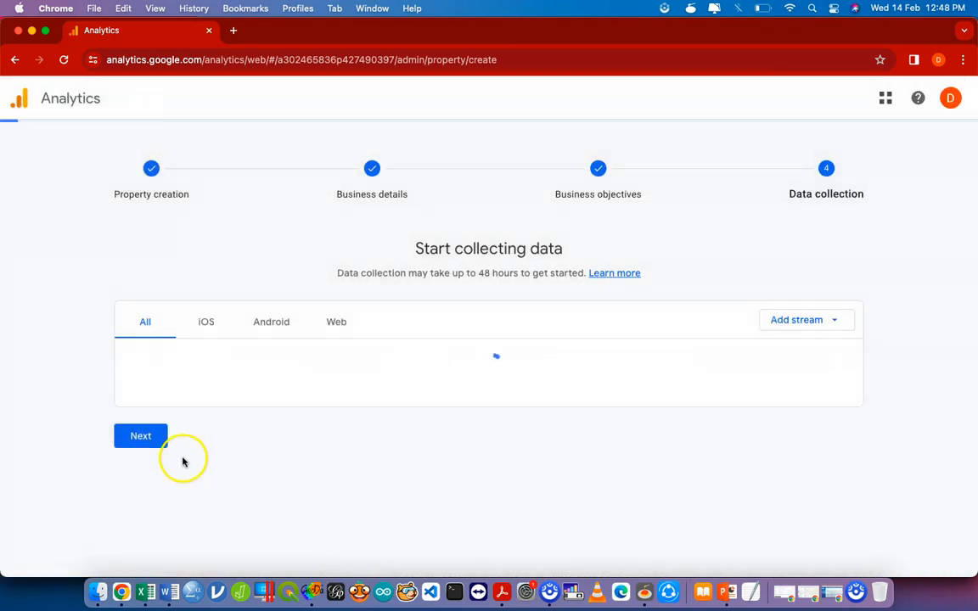
Finish the property's data collection setup and continue to the Analytics home page
click(147, 434)
click(141, 407)
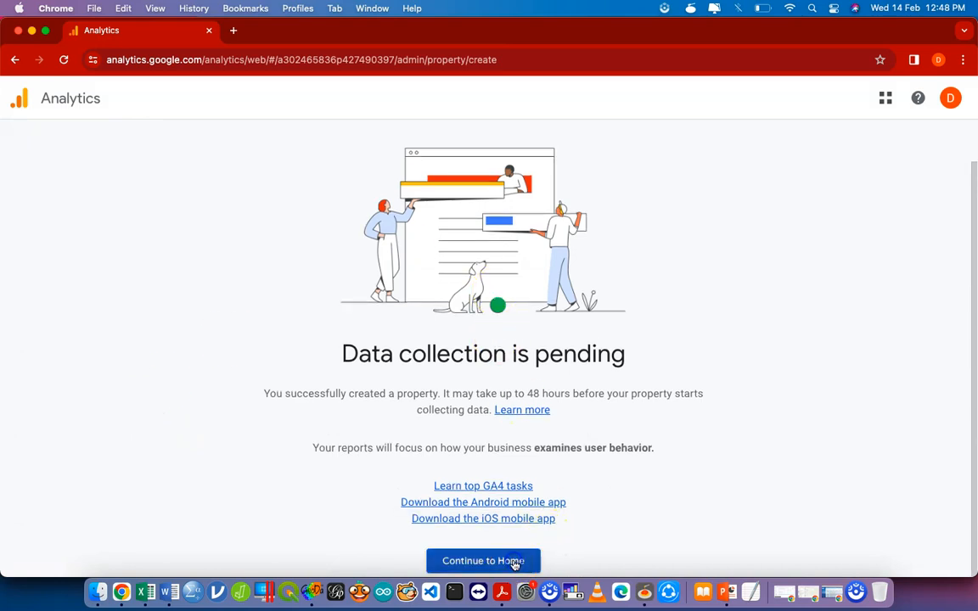
click(514, 562)
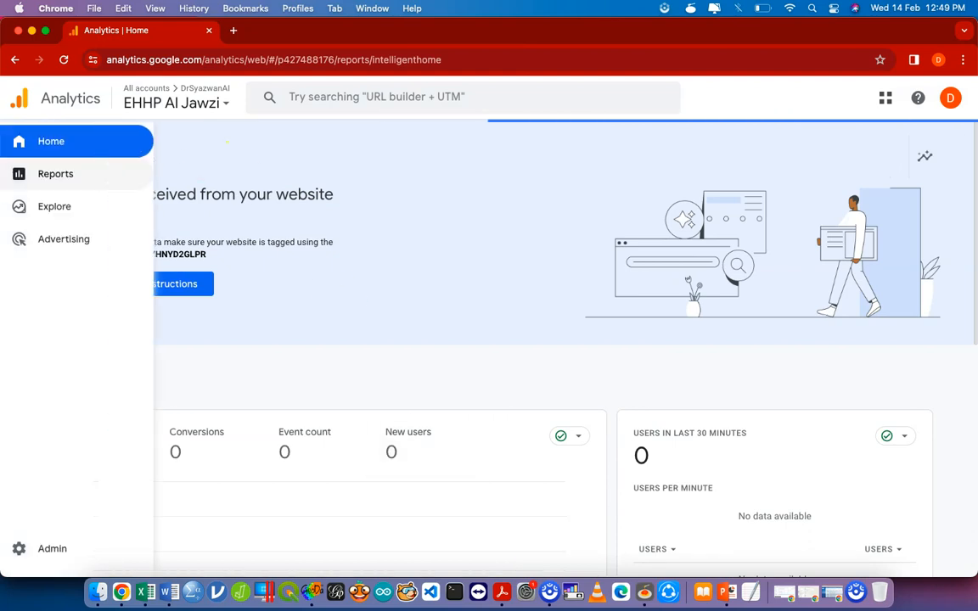
Look through the IAQ Website property's reports snapshot and open its Realtime report
click(34, 174)
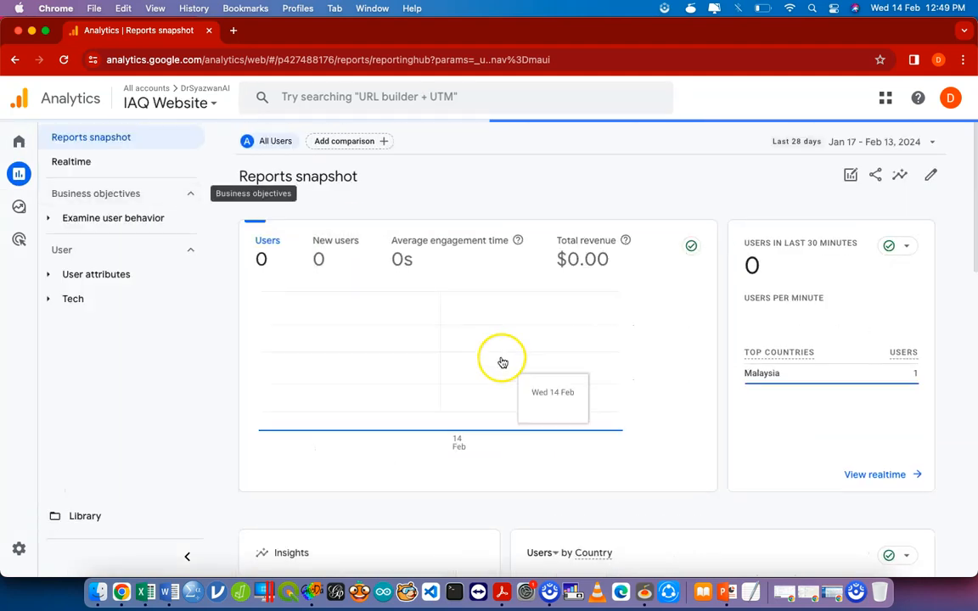
scroll(505, 361, down, 3)
scroll(492, 399, down, 6)
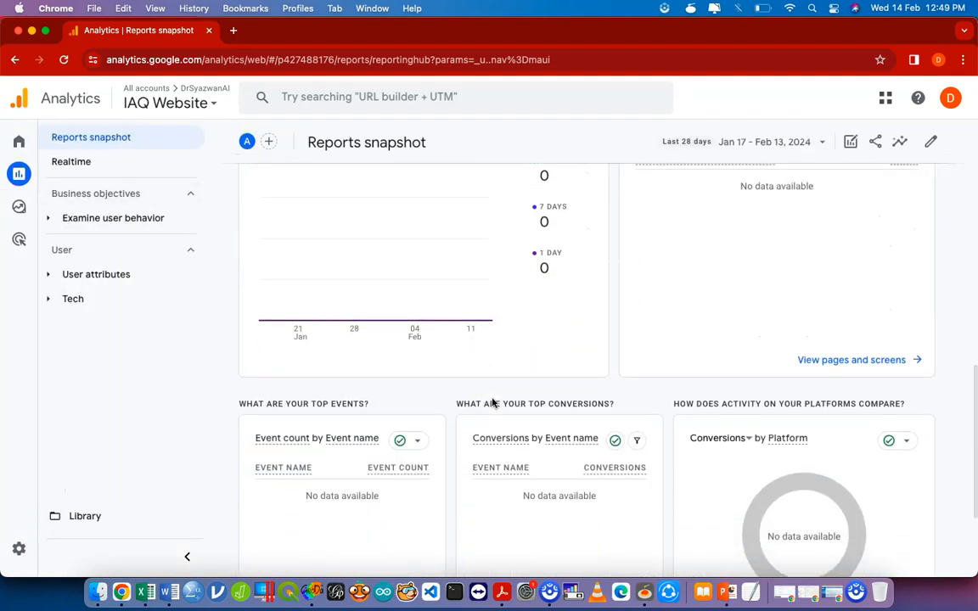
click(135, 163)
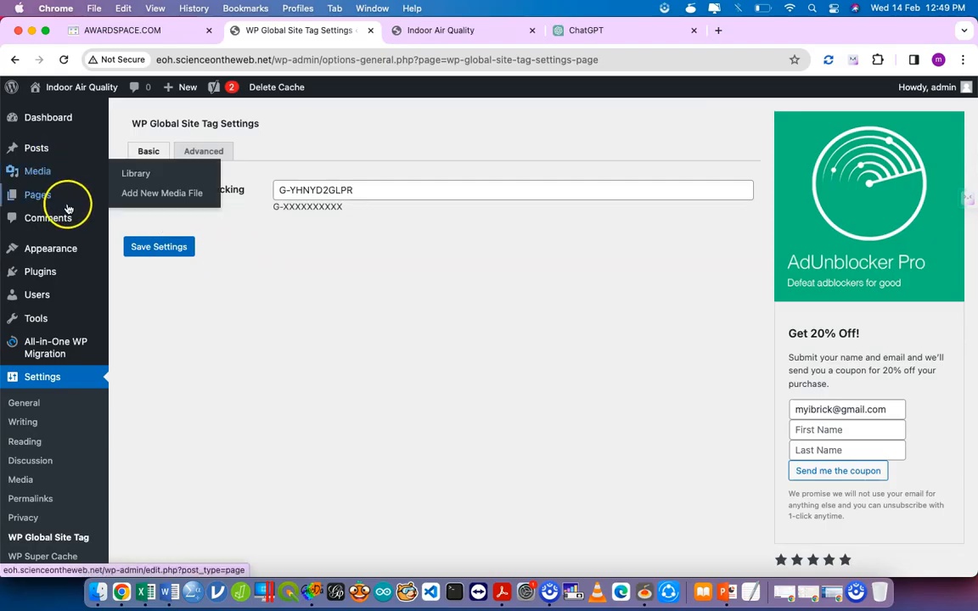
Switch back to WordPress and open the post Welcome to My IAQ Website for editing
click(52, 150)
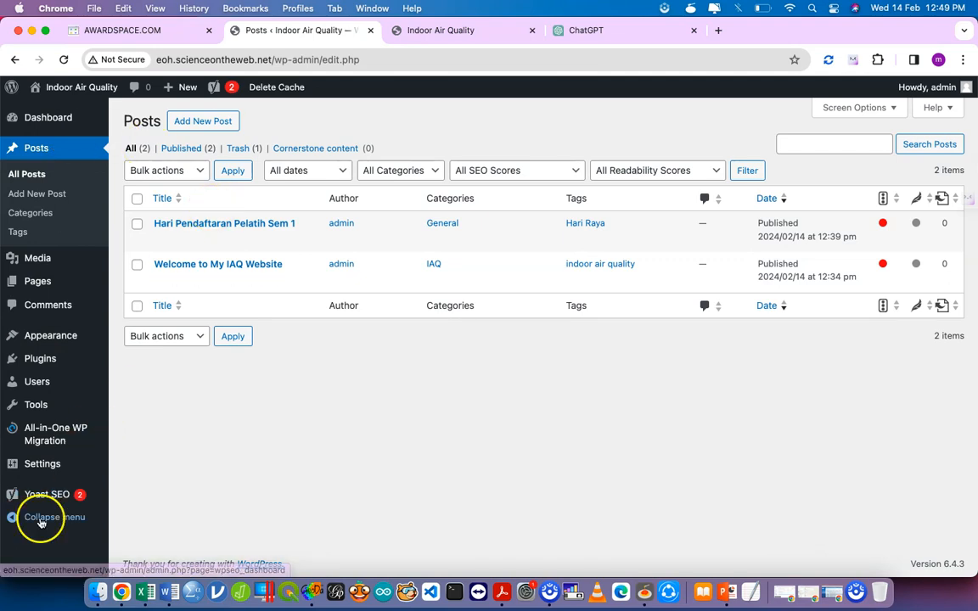
mouse_move(51, 499)
mouse_move(152, 284)
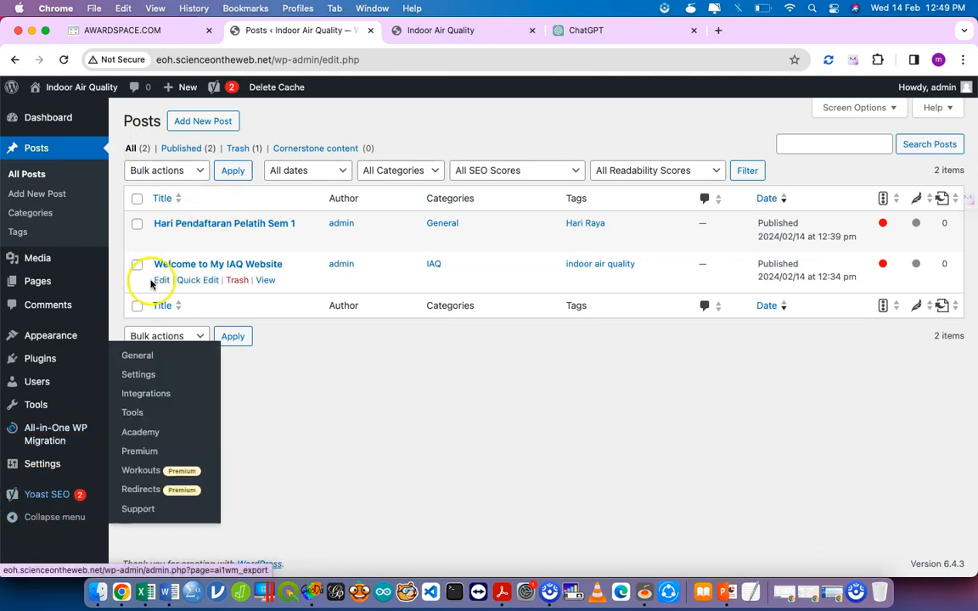
click(161, 281)
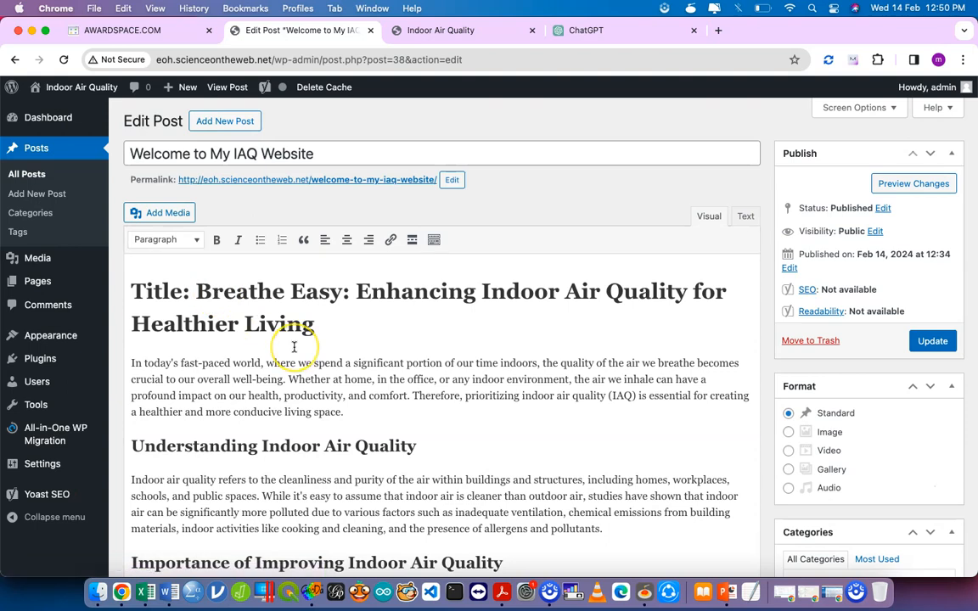
Copy the slug welcome-to-my-iaq-website into the post's Yoast SEO meta description
scroll(294, 346, down, 5)
scroll(294, 347, down, 20)
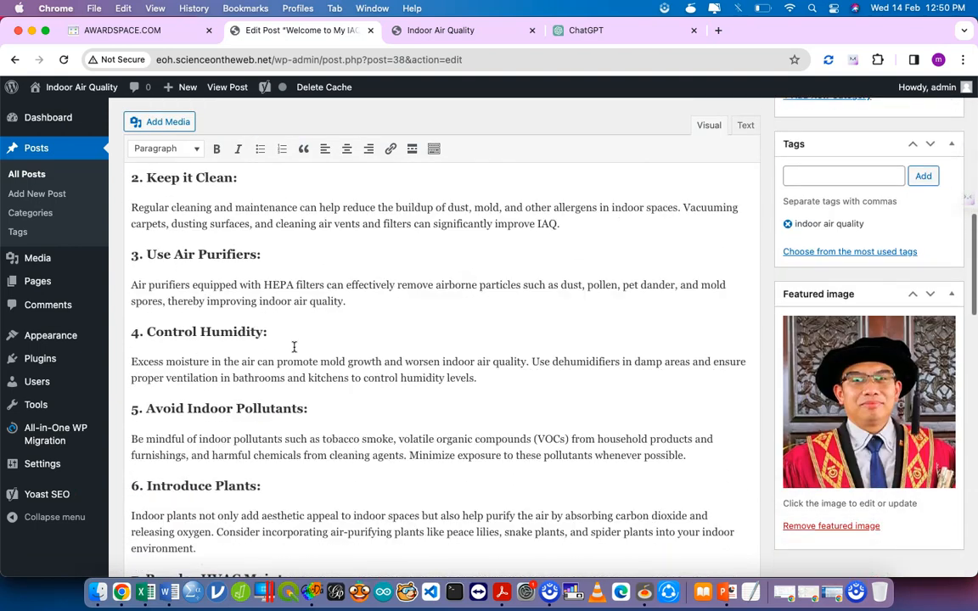
scroll(294, 347, down, 10)
scroll(294, 346, up, 2)
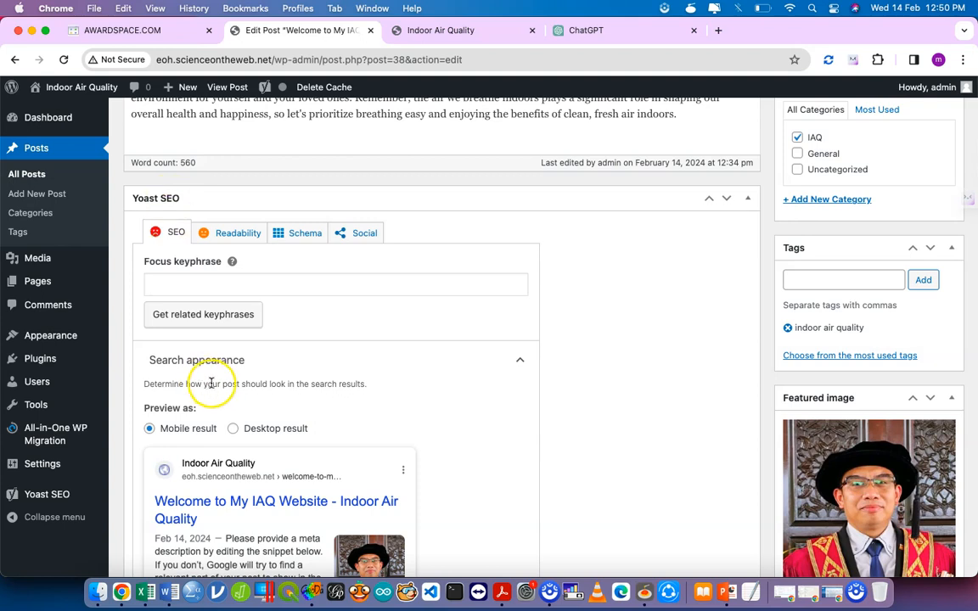
scroll(212, 385, down, 5)
scroll(208, 373, down, 1)
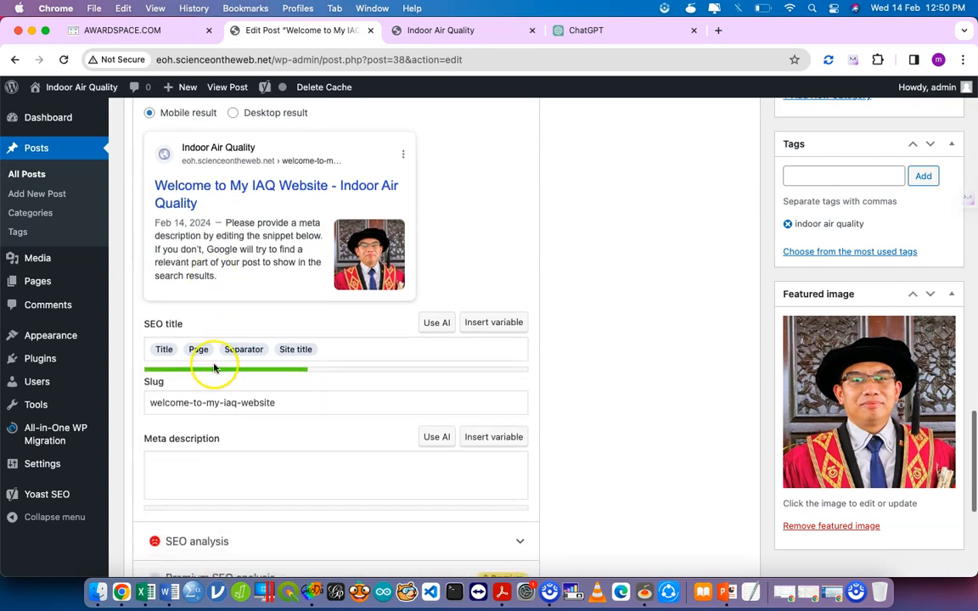
scroll(167, 560, down, 1)
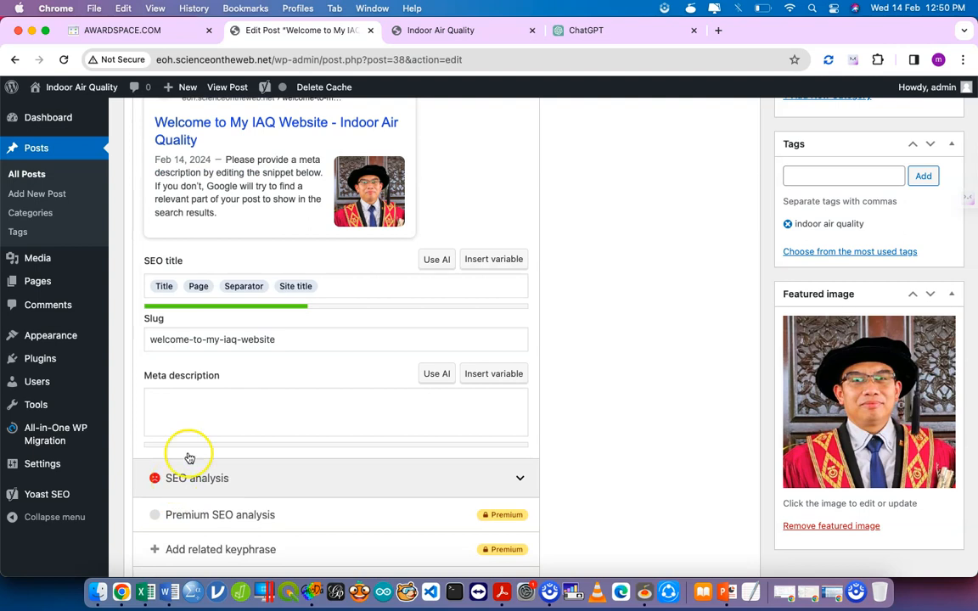
triple_click(286, 340)
key(cmd+c)
click(262, 424)
key(cmd+v)
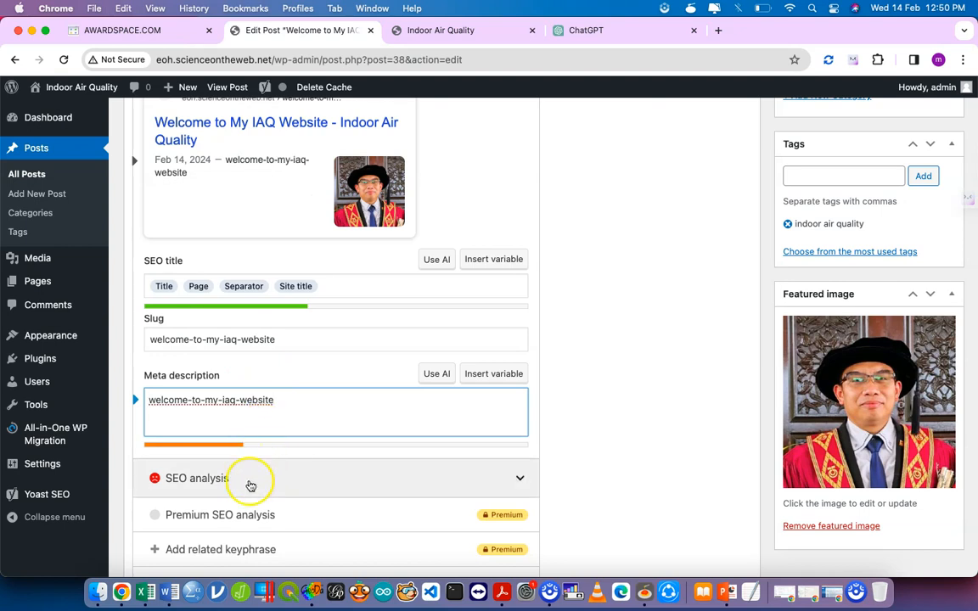
Expand the post's SEO analysis and review its problems, improvements and good results
click(269, 500)
scroll(268, 500, down, 5)
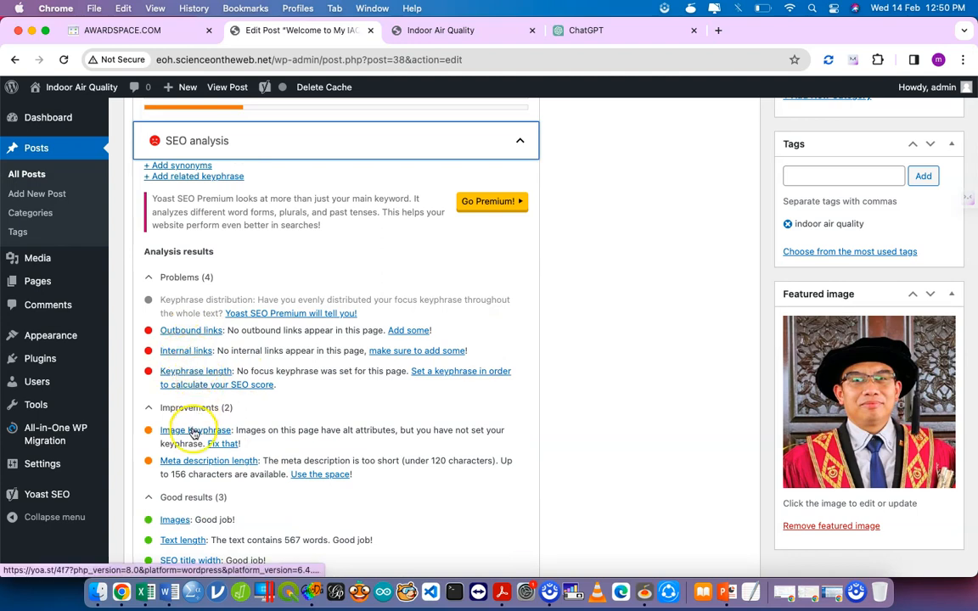
scroll(197, 466, down, 2)
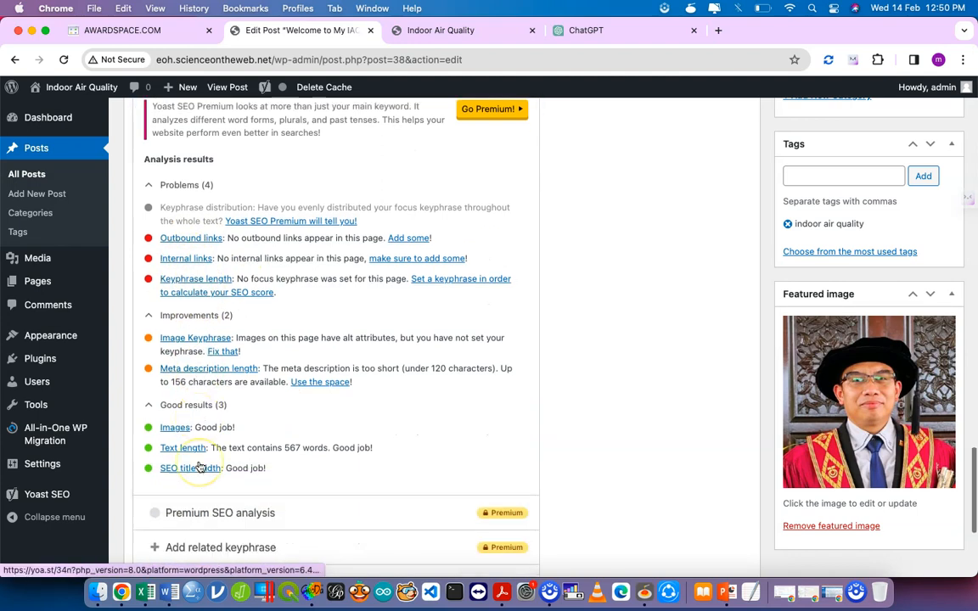
scroll(198, 467, down, 3)
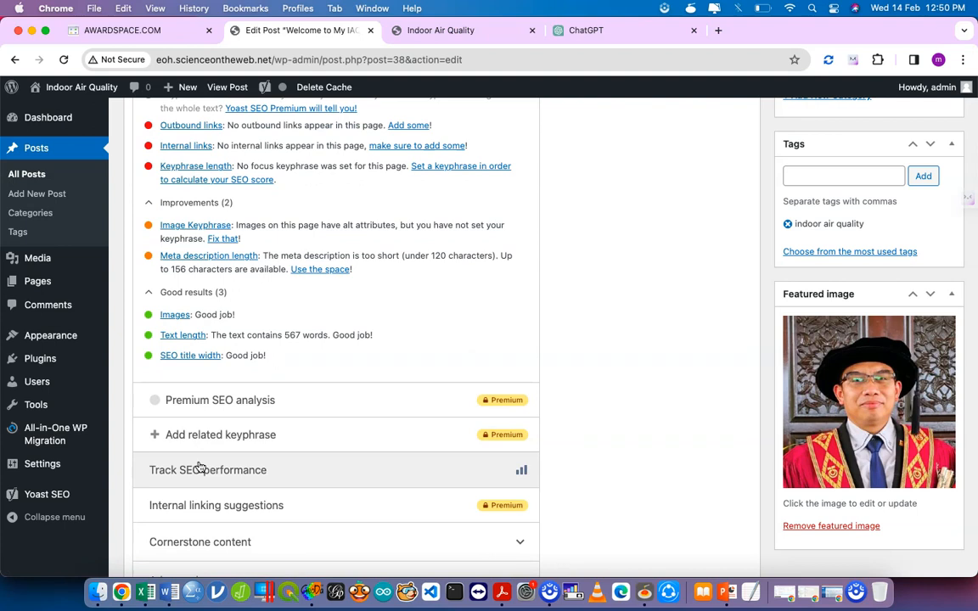
Check the post's SEO and readability ratings in its publishing details and update the post
scroll(290, 323, up, 15)
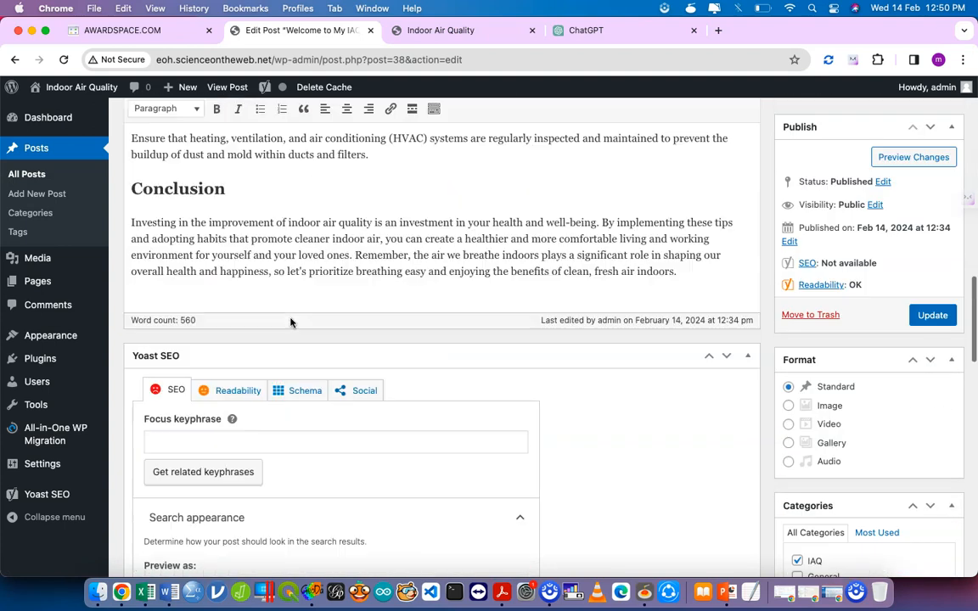
scroll(720, 323, up, 4)
scroll(699, 306, up, 10)
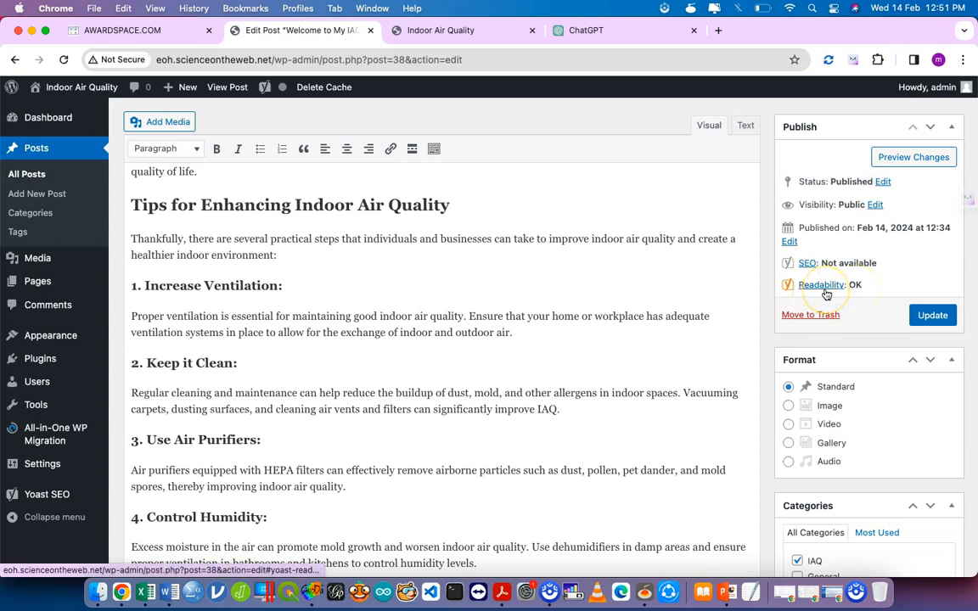
click(920, 315)
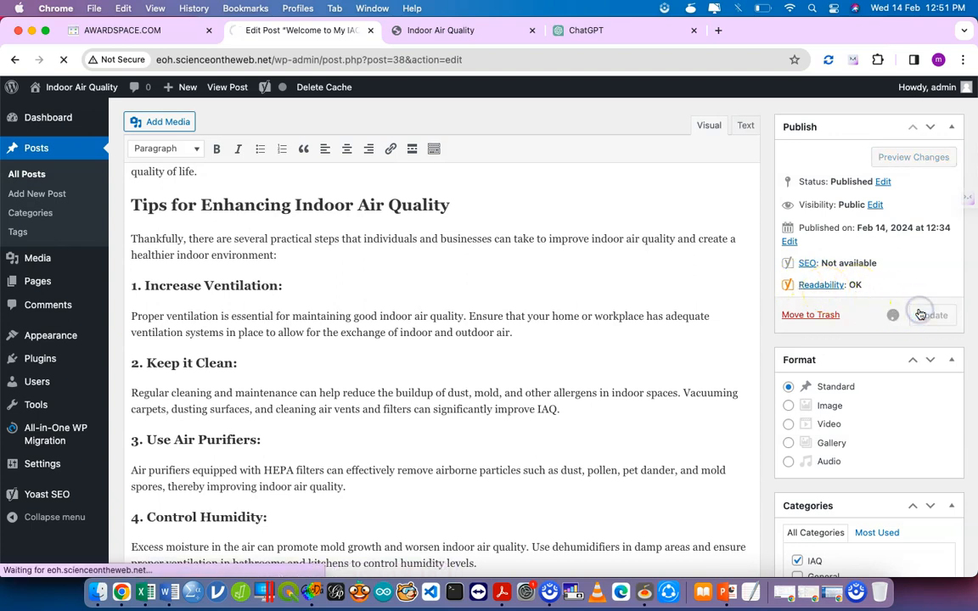